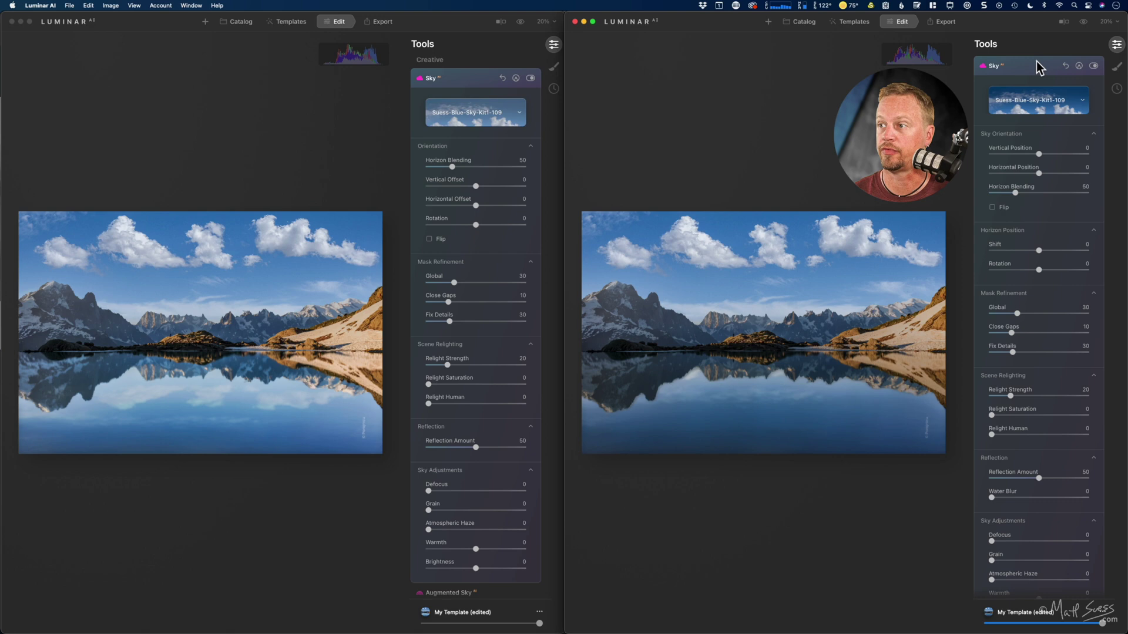
left_click(1084, 22)
left_click_drag(1085, 23, 1085, 23)
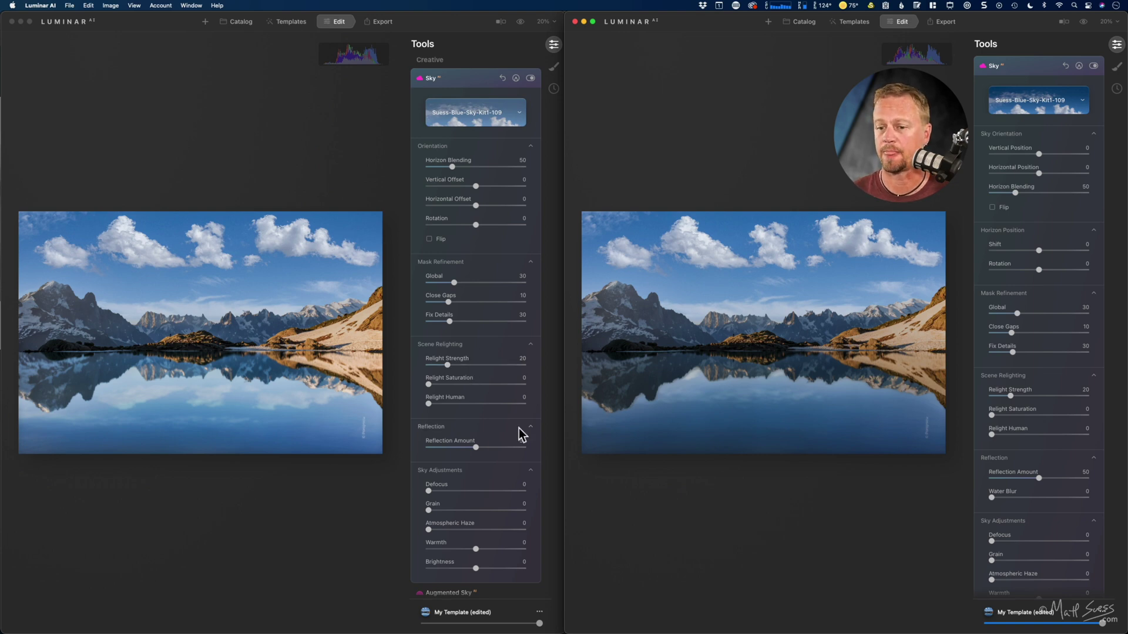
left_click(399, 461)
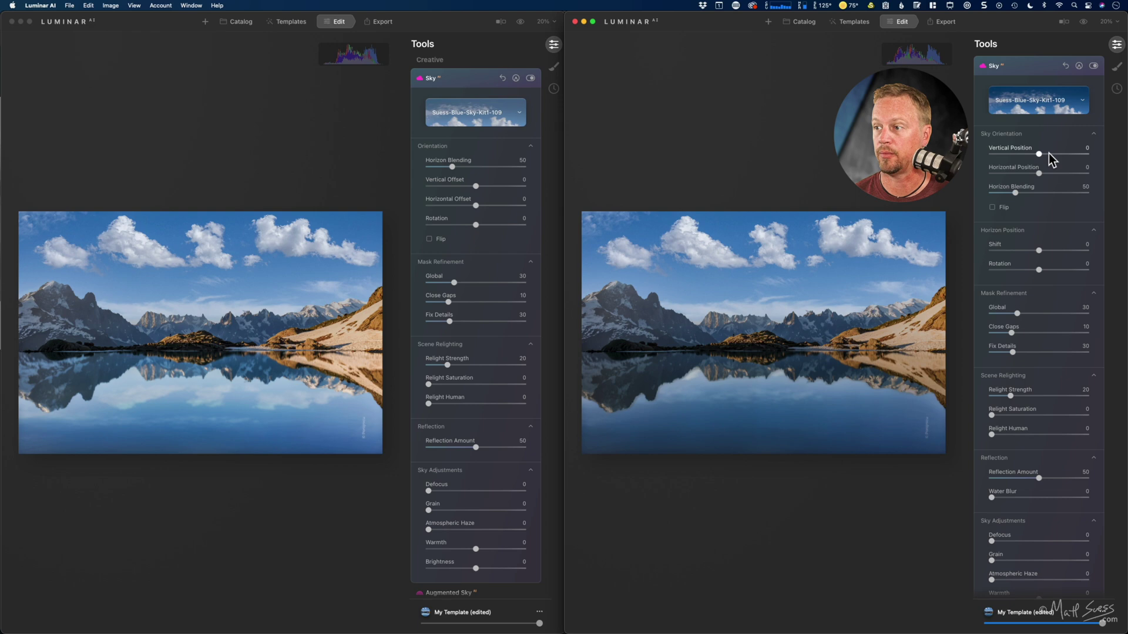
- Lower the left photo's sky to Vertical Offset -15 and set the right sky's Vertical Position to -13
mouse_move(1038, 155)
left_mouse_down()
mouse_move(1026, 154)
mouse_move(1037, 154)
left_mouse_up()
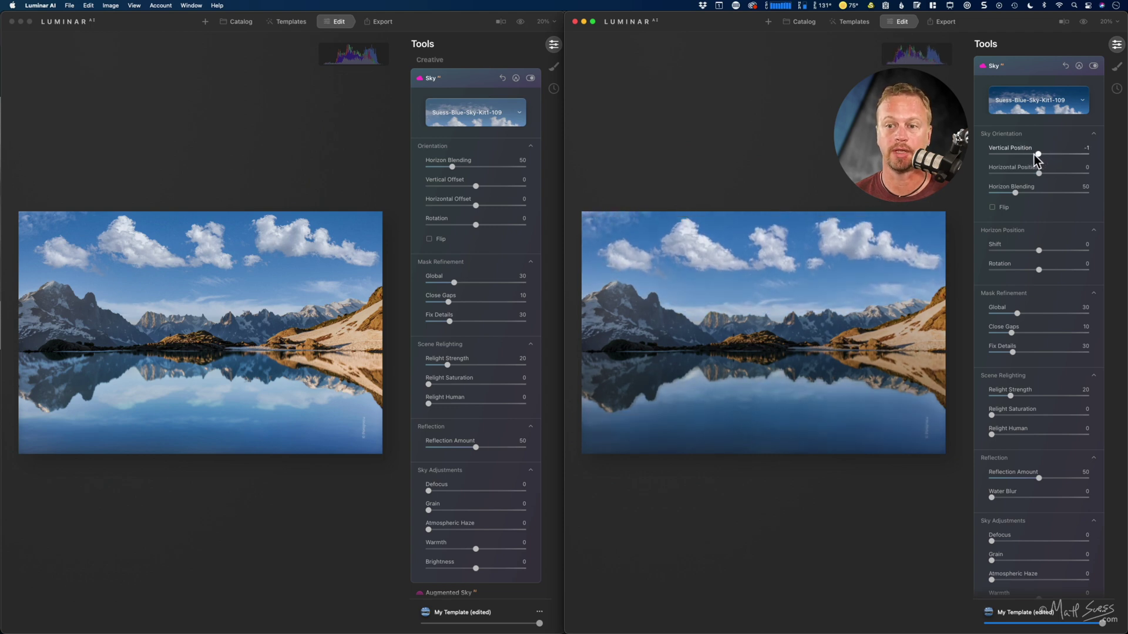
left_click(357, 174)
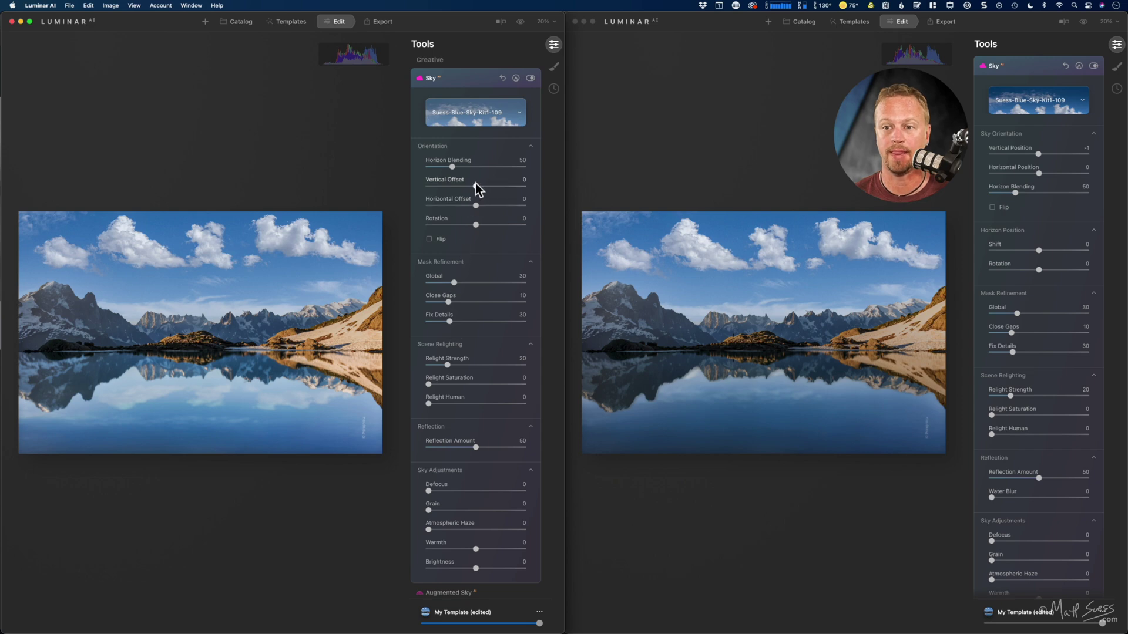
mouse_move(476, 186)
left_mouse_down()
mouse_move(488, 189)
mouse_move(468, 186)
left_mouse_up()
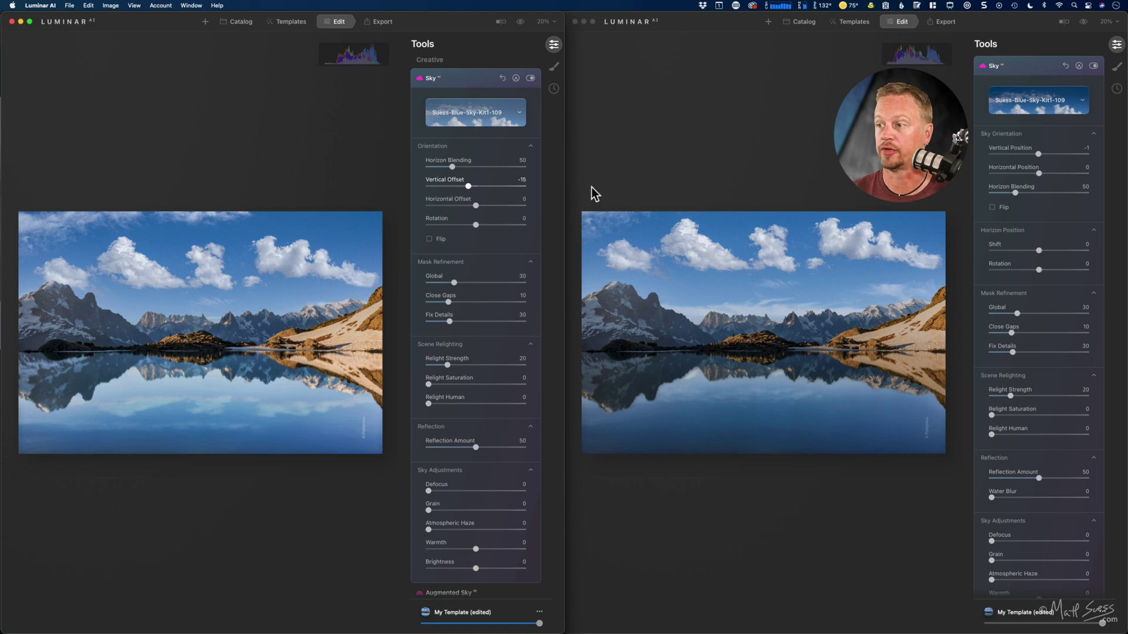
left_click(813, 294)
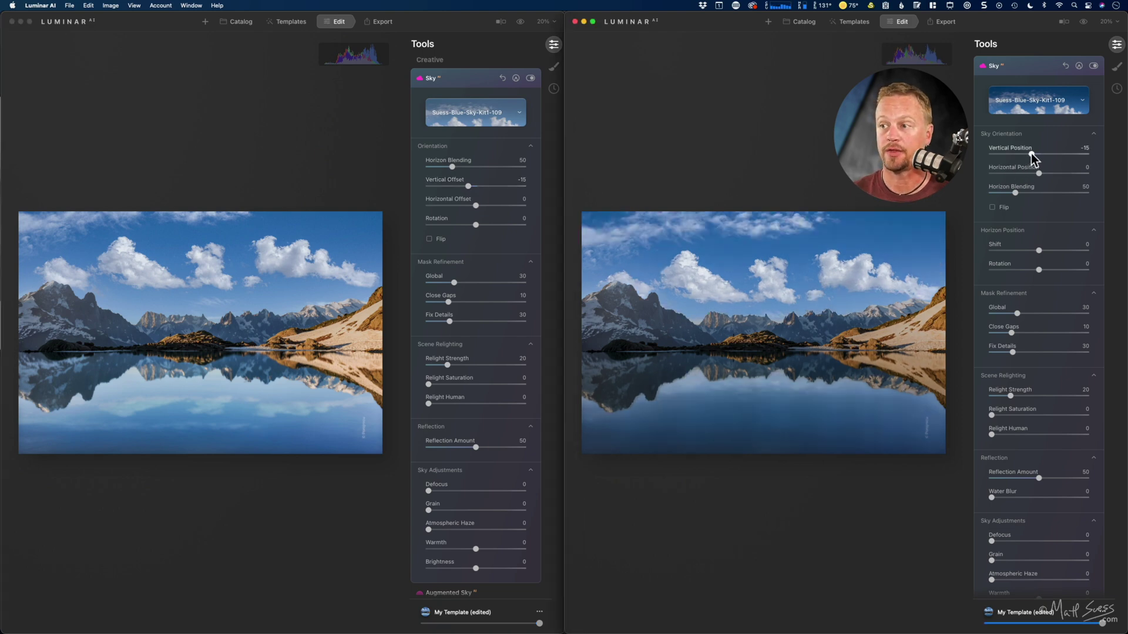
left_click_drag(1030, 153, 1032, 154)
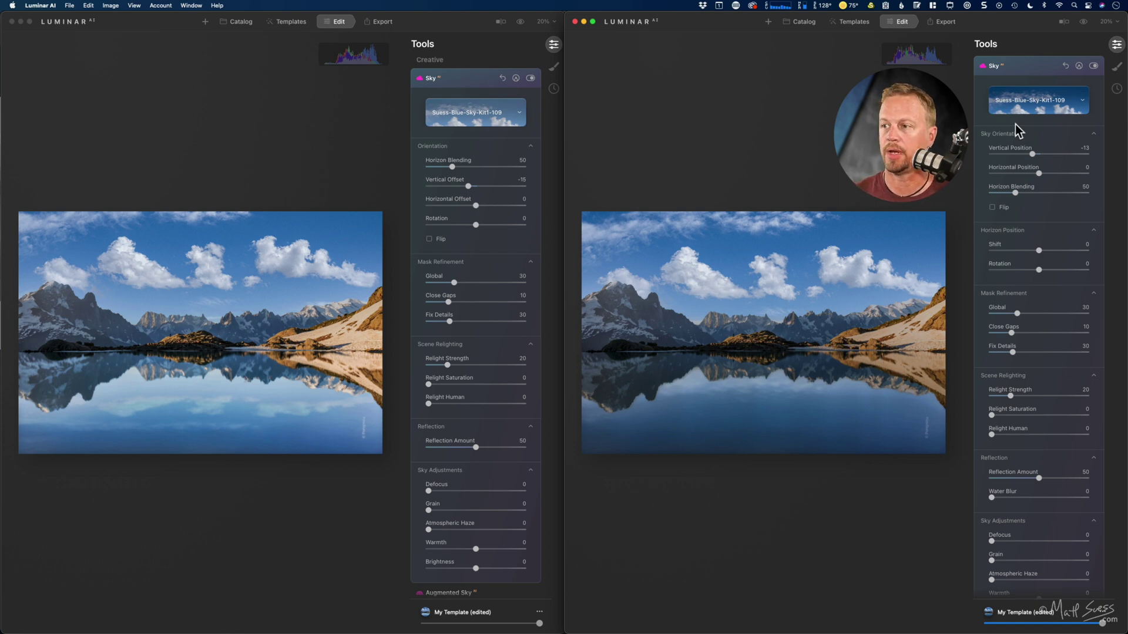
- Apply the dappled cloudy sky preset to both the right and left photos
left_click(1023, 104)
left_click(1037, 157)
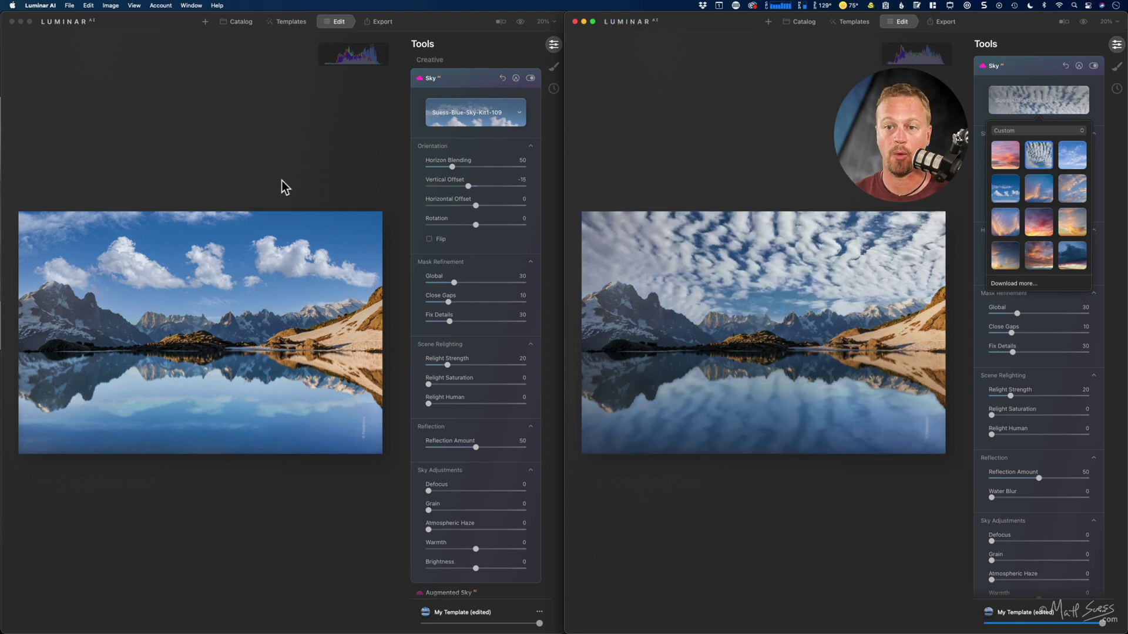
left_click(286, 167)
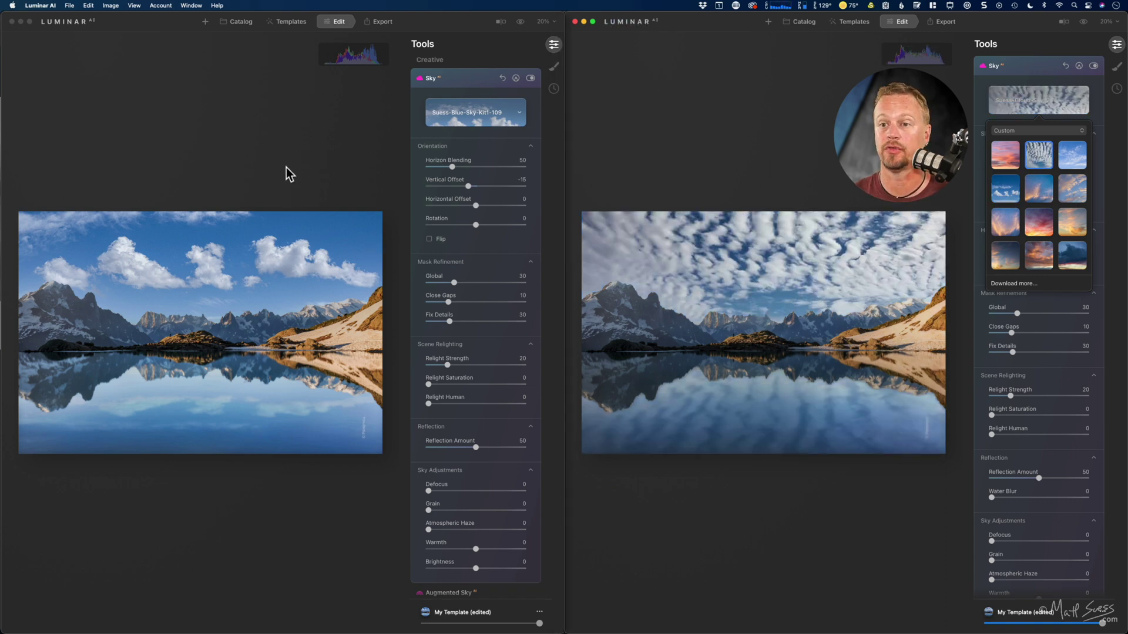
left_click(466, 113)
left_click(475, 167)
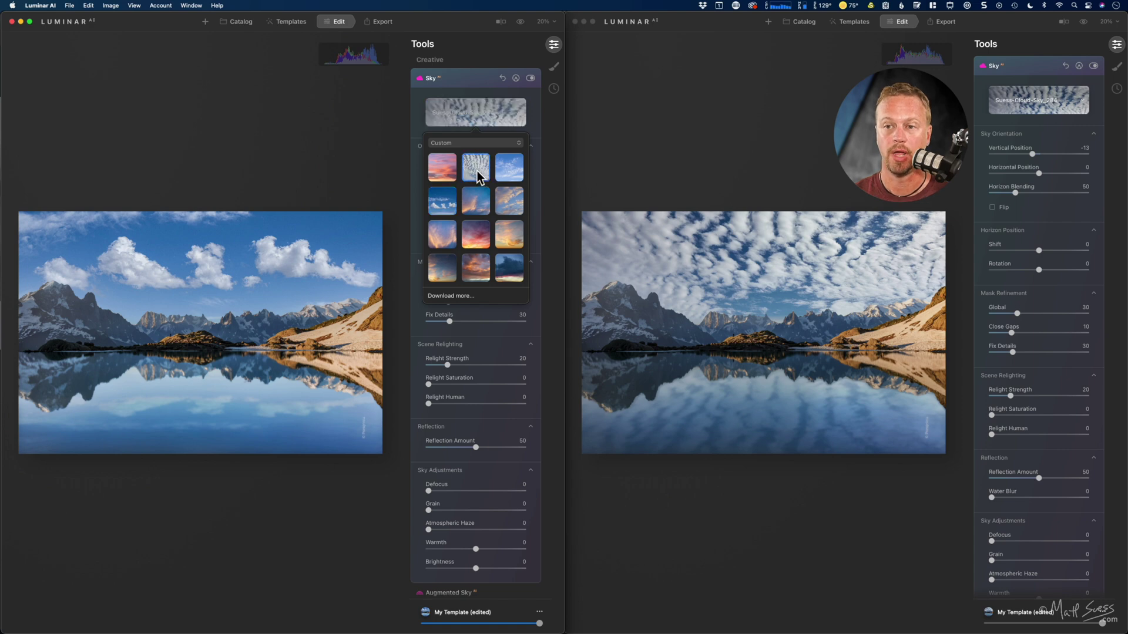
left_click(316, 139)
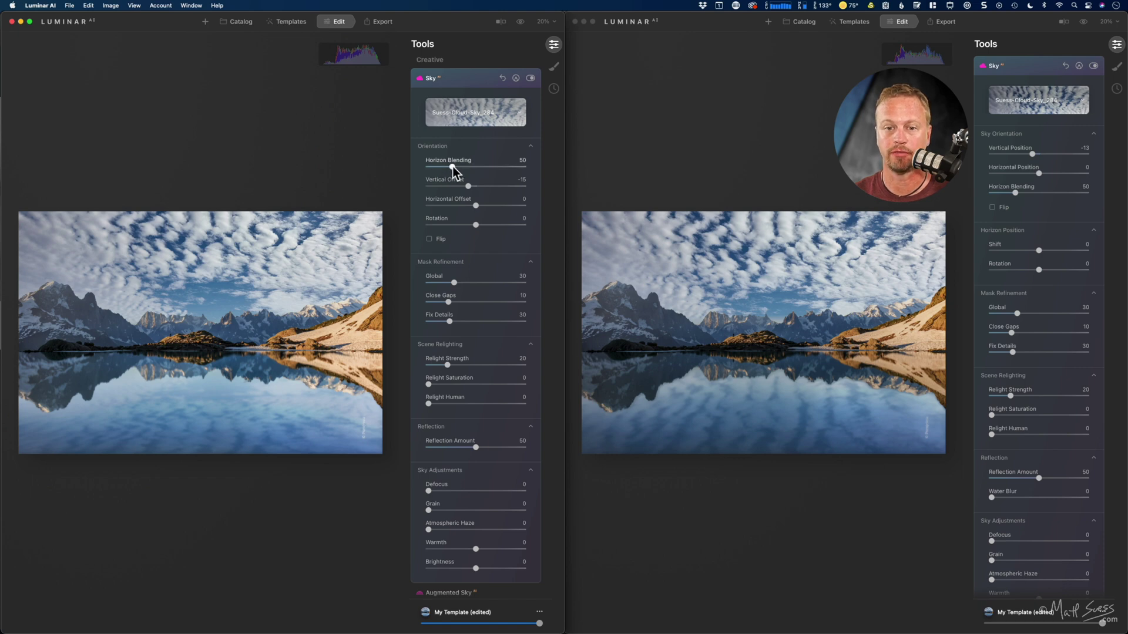
- Move the left cloudy sky to Vertical Offset -67 and the right sky to Vertical Position -20
left_click_drag(467, 186, 441, 186)
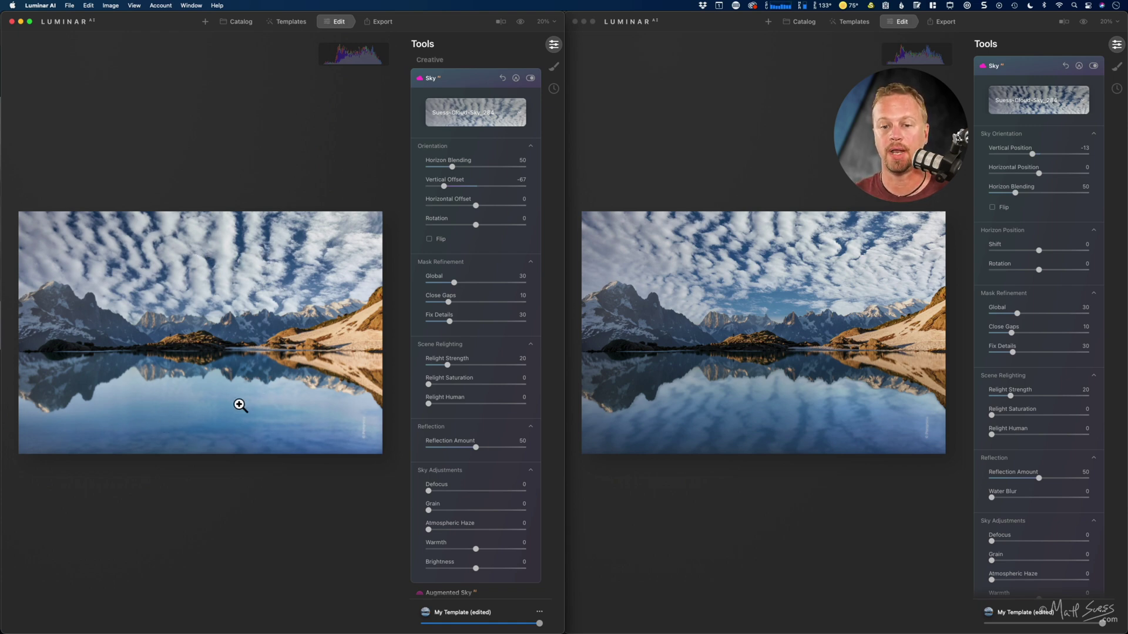
left_click(1031, 154)
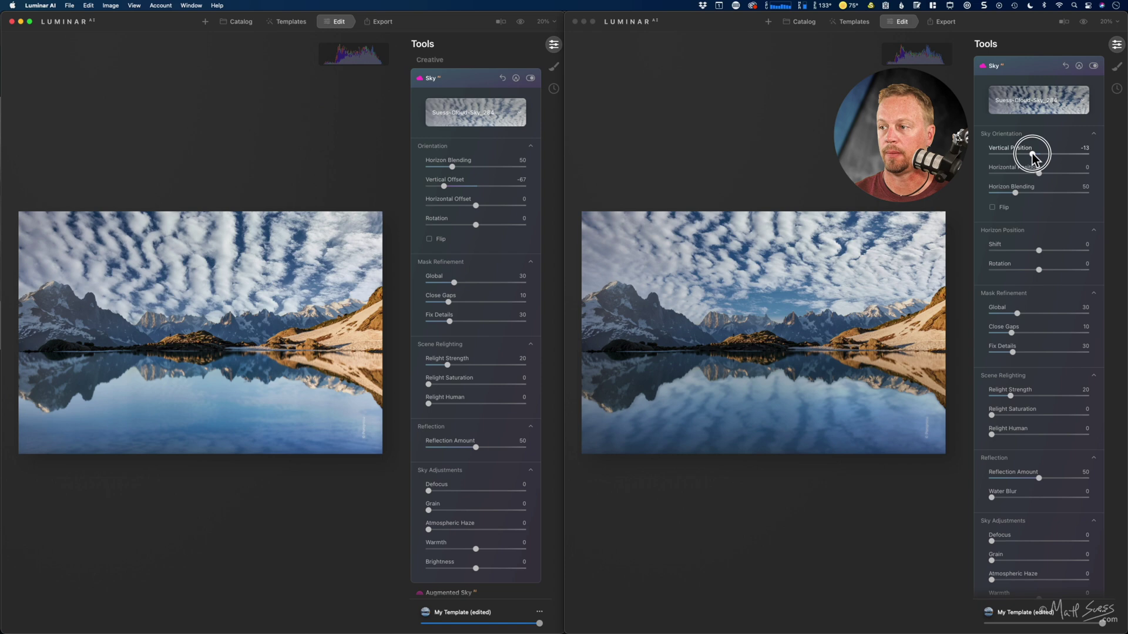
left_click(1032, 156)
left_click_drag(1031, 155, 1010, 155)
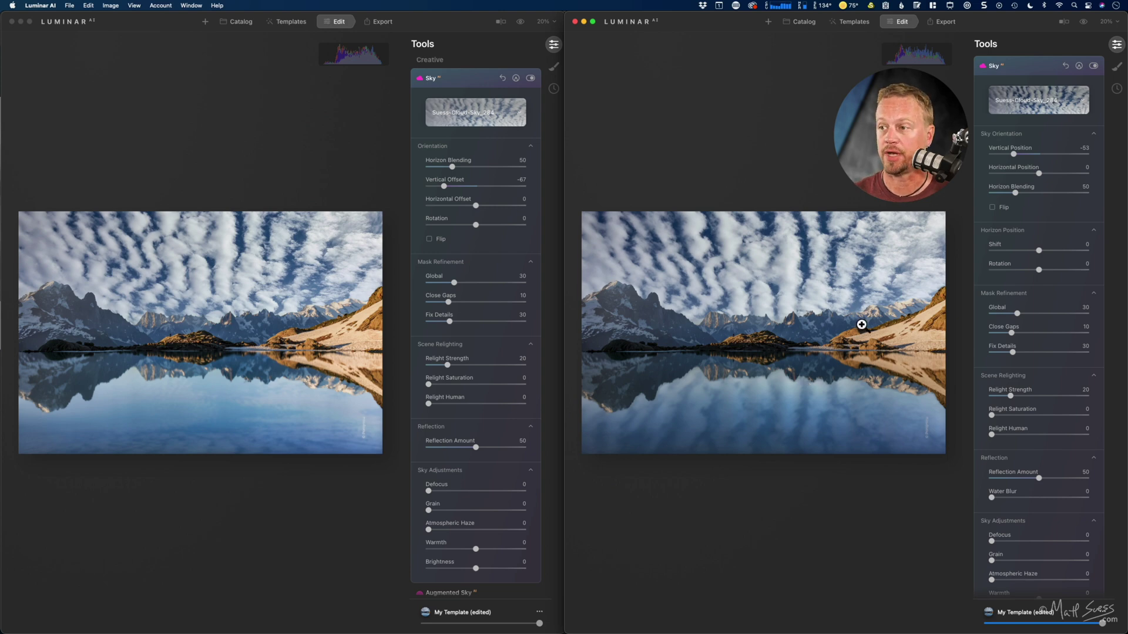
left_click(1013, 156)
left_click_drag(1013, 155, 1033, 154)
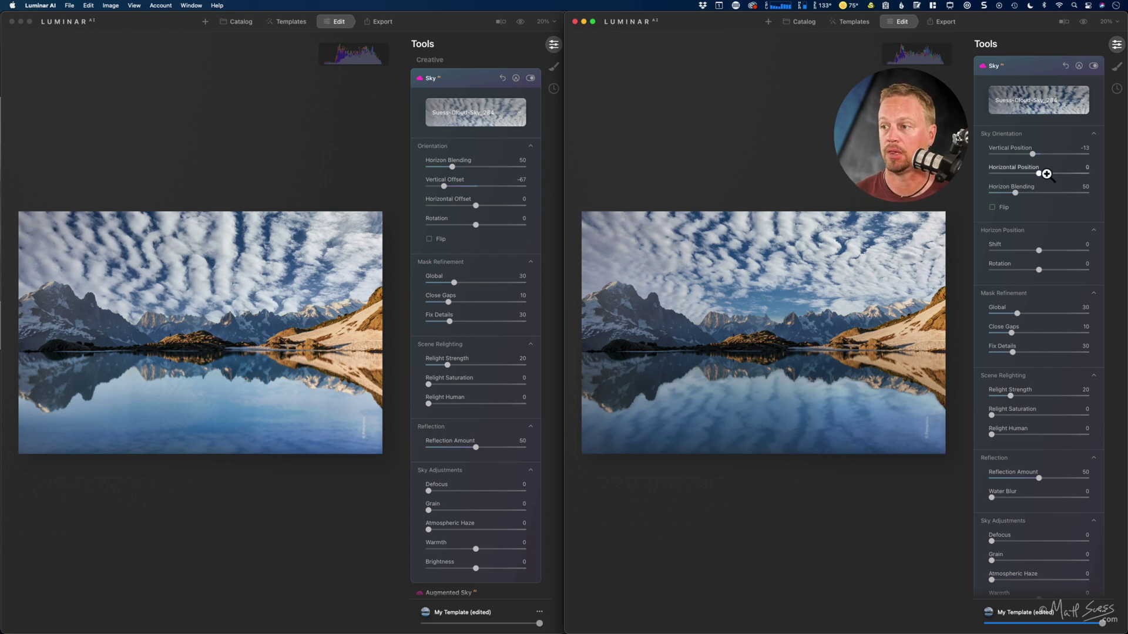
mouse_move(1033, 154)
left_mouse_down()
mouse_move(1009, 156)
mouse_move(1028, 157)
left_mouse_up()
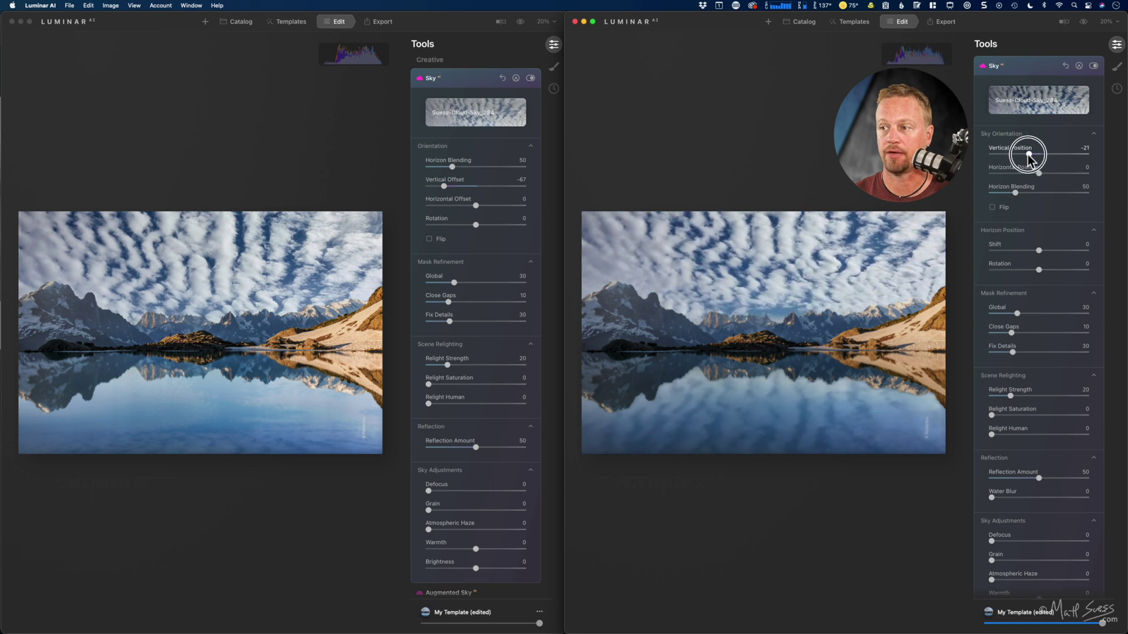
- Apply the pink Suess-Cloud-Sky_362 sunset to both photos and lower the left sky to Vertical Offset -45
left_click(1039, 110)
left_click(1036, 222)
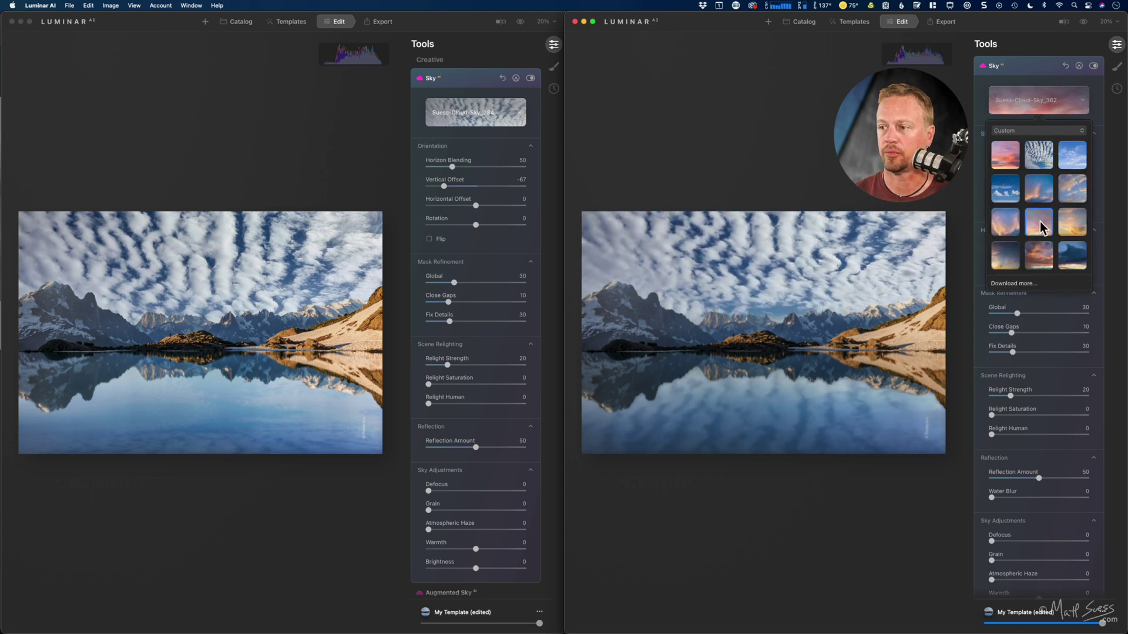
left_click(470, 120)
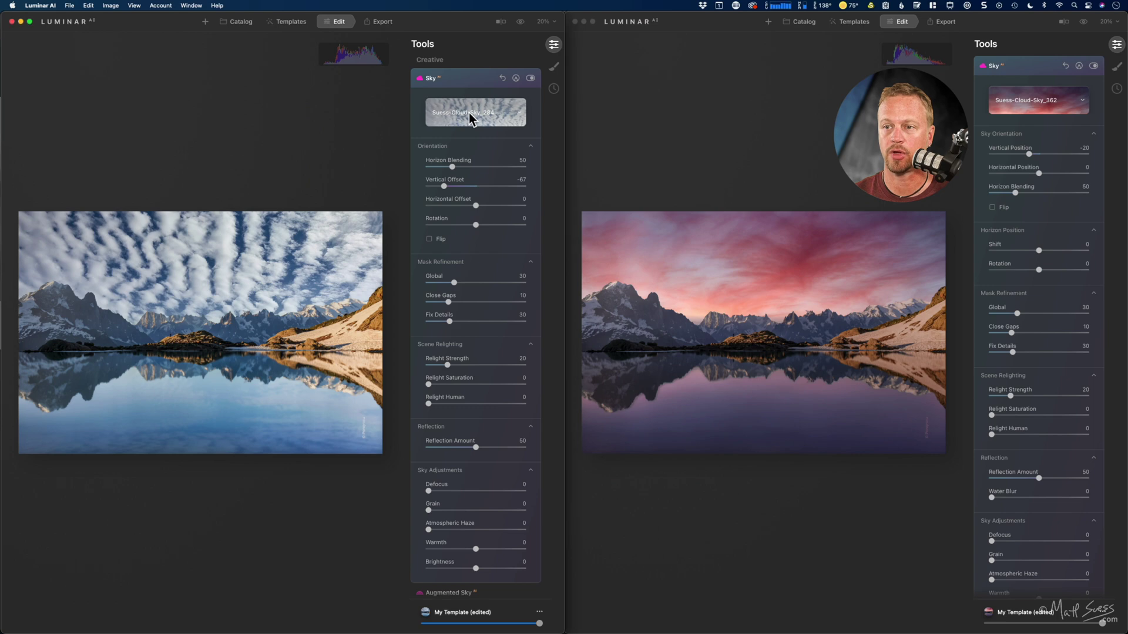
left_click(469, 113)
left_click(469, 241)
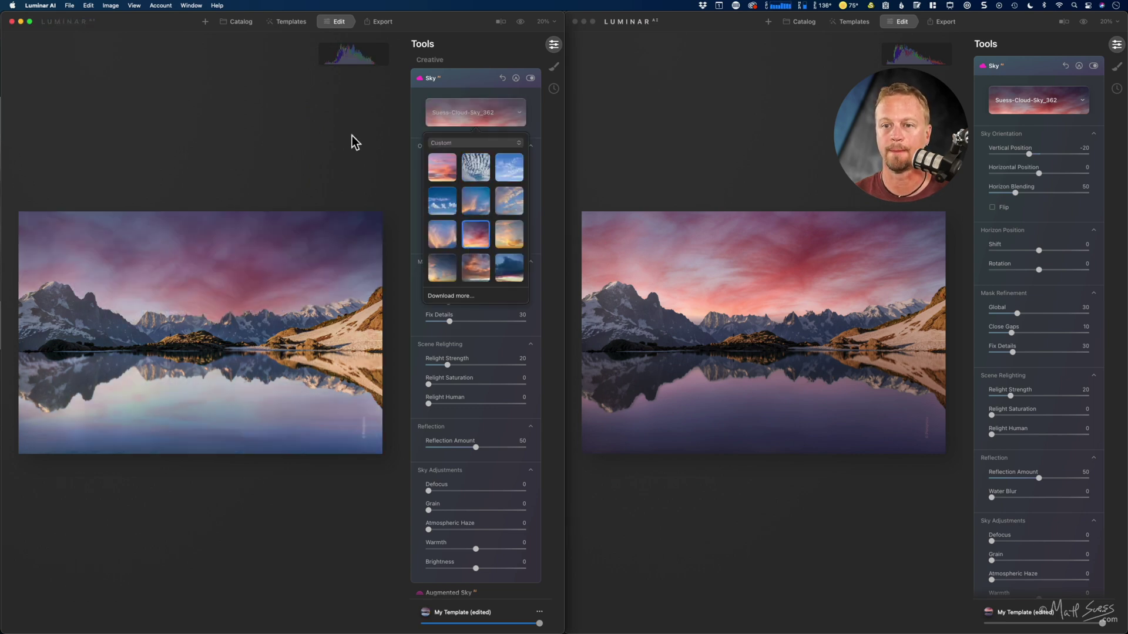
left_click(351, 136)
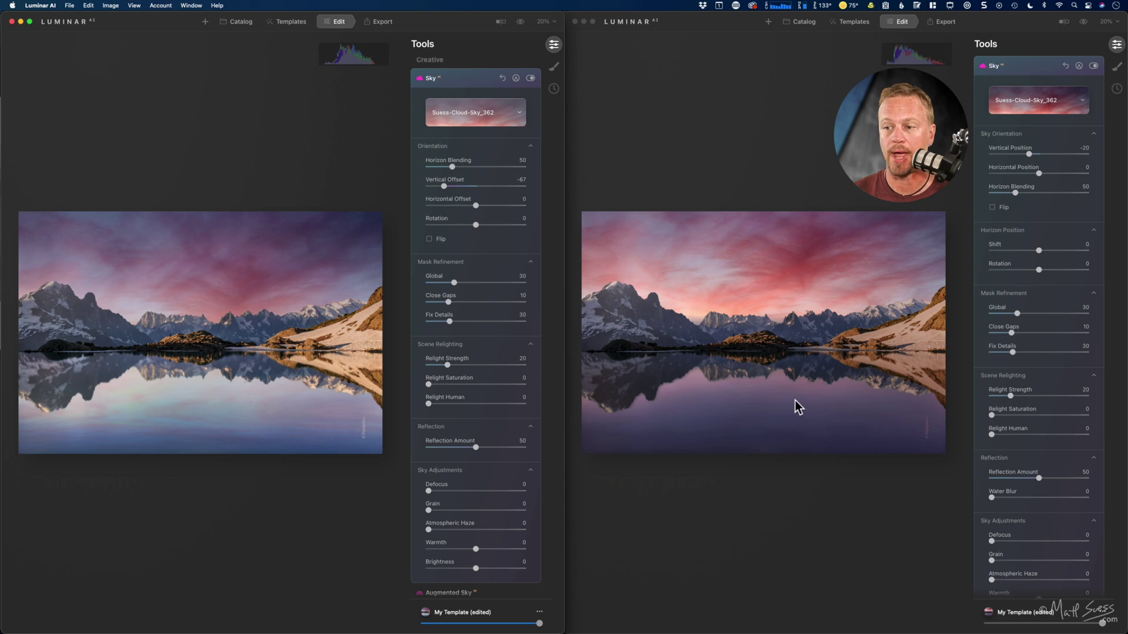
left_click_drag(453, 167, 464, 187)
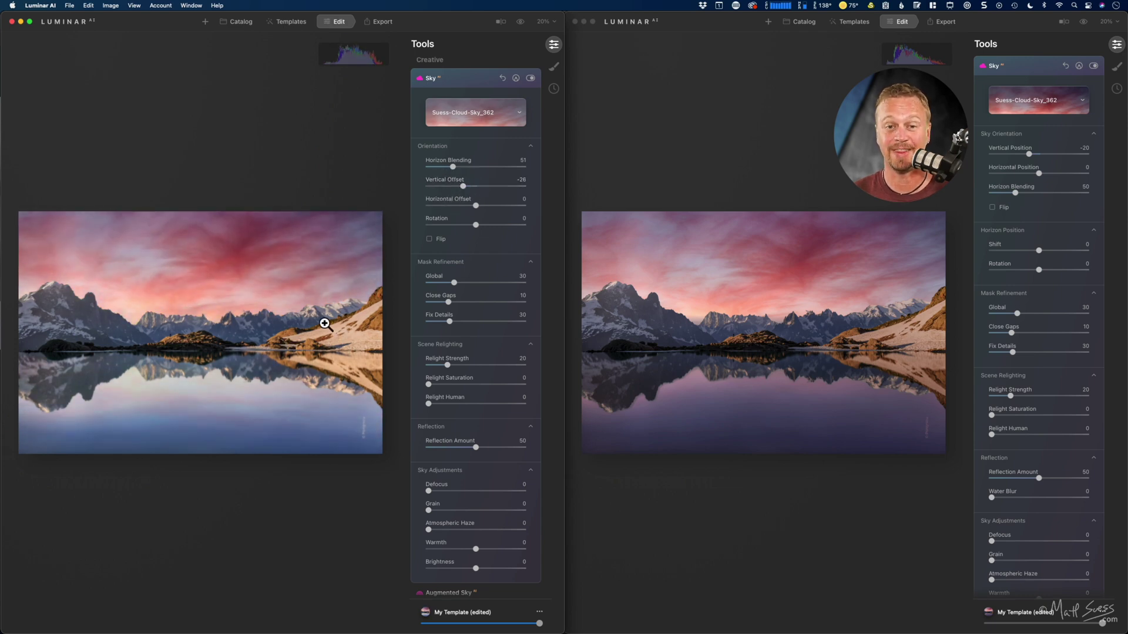
mouse_move(464, 187)
left_mouse_down()
mouse_move(442, 185)
mouse_move(452, 184)
left_mouse_up()
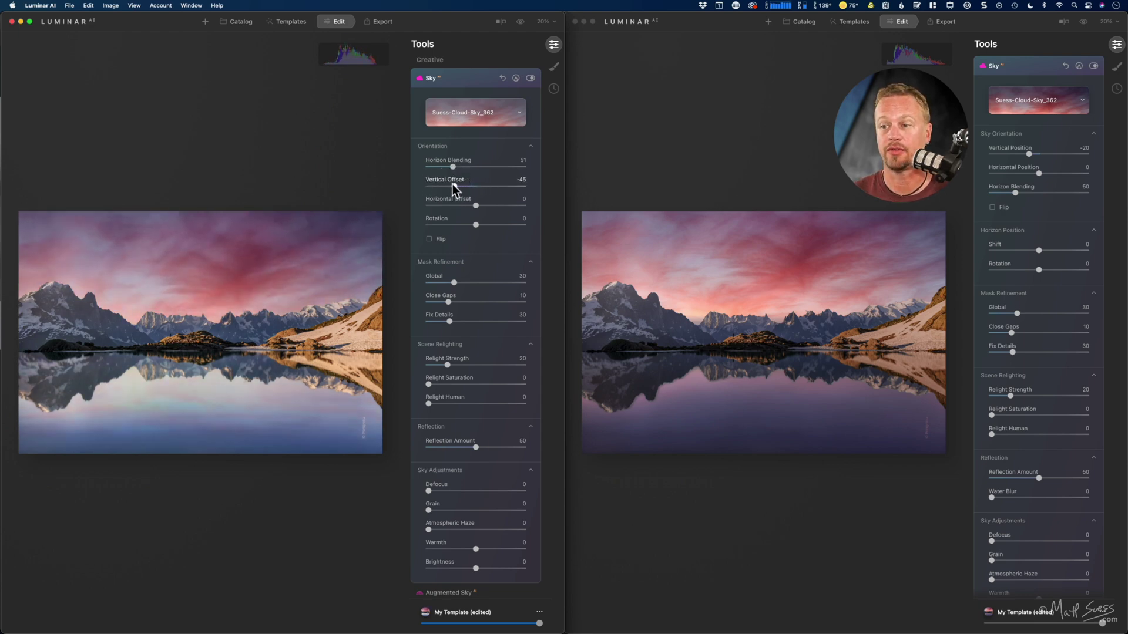
- Raise the right photo's sunset sky to Vertical Position -4
left_click(940, 223)
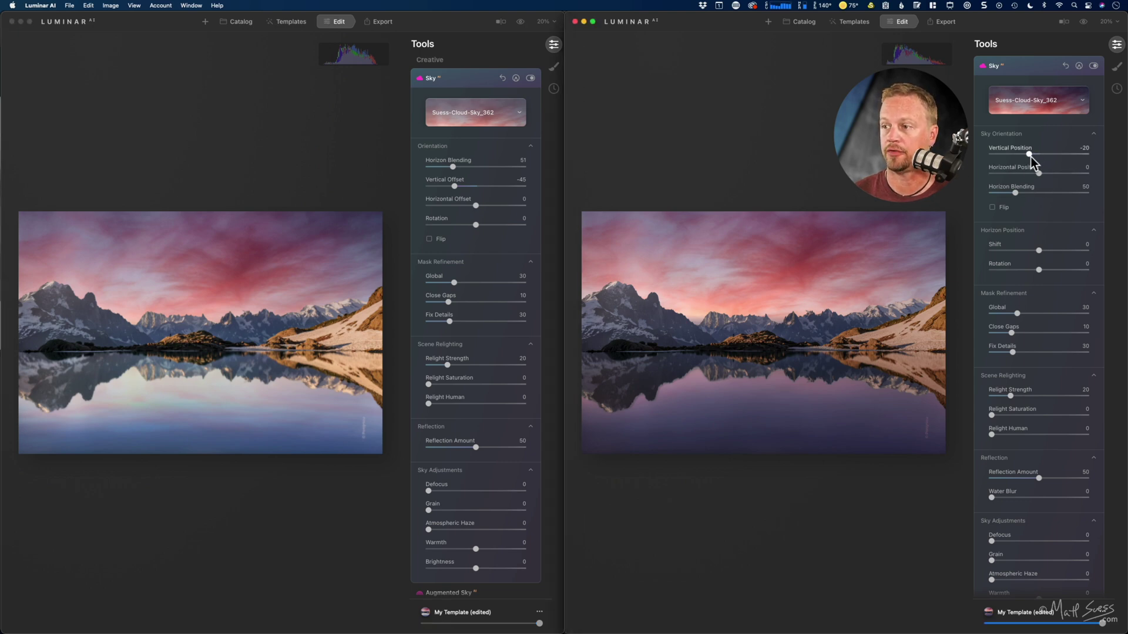
mouse_move(1028, 156)
left_mouse_down()
mouse_move(1005, 158)
mouse_move(1036, 155)
left_mouse_up()
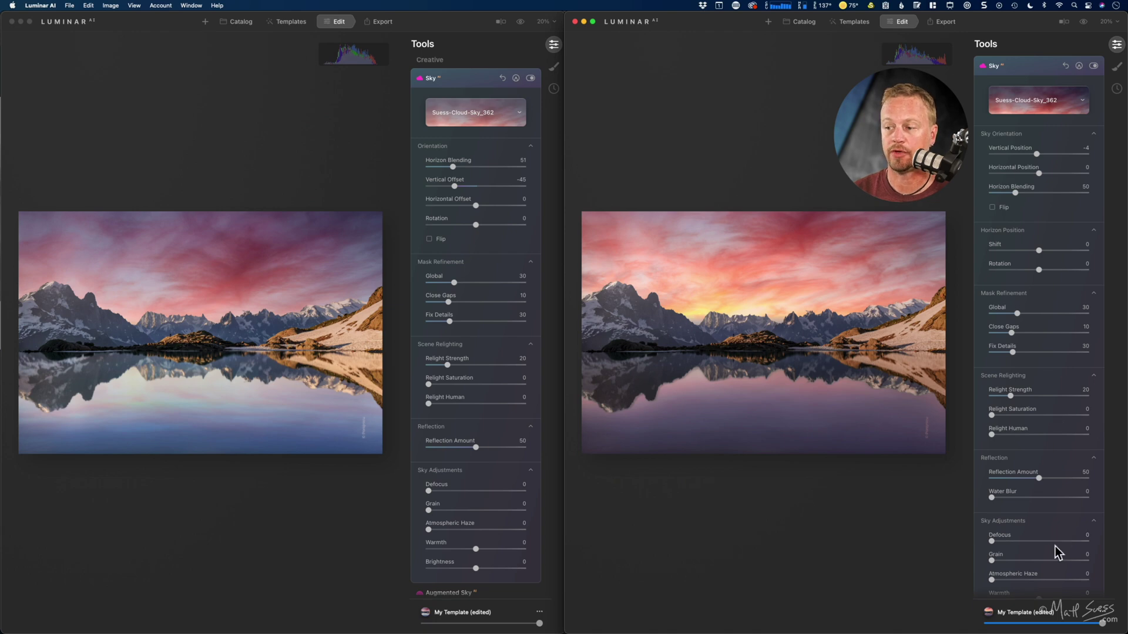
- Set the right sky's Warmth to 17, keep Relight Strength at 20, and lower Vertical Position to -17
scroll(1048, 548, "down", 4)
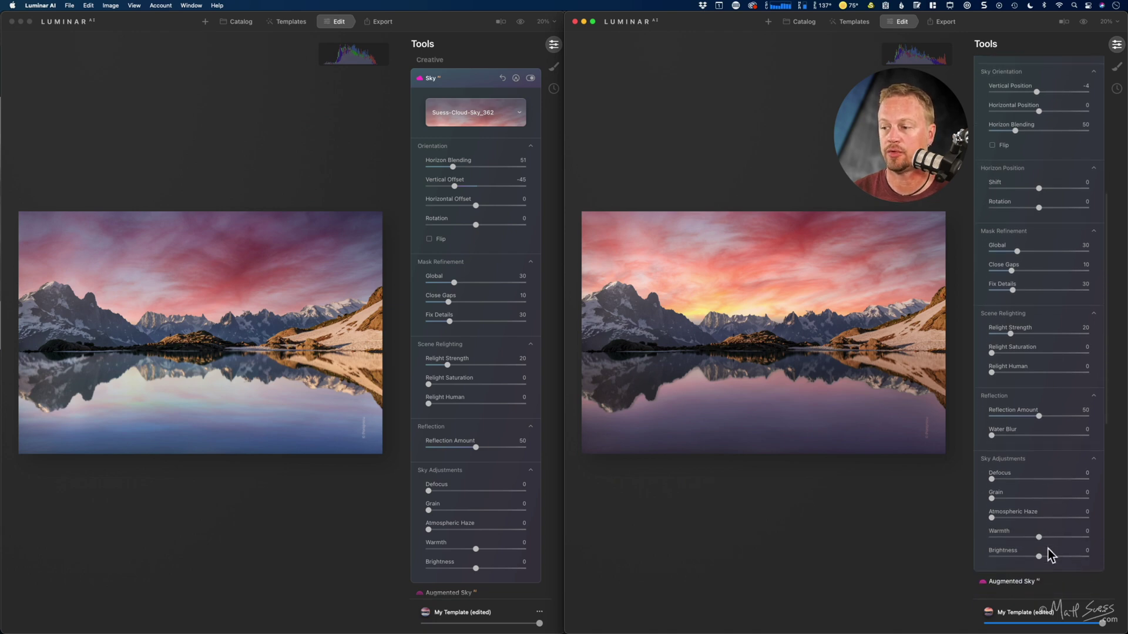
scroll(1048, 554, "up", 1)
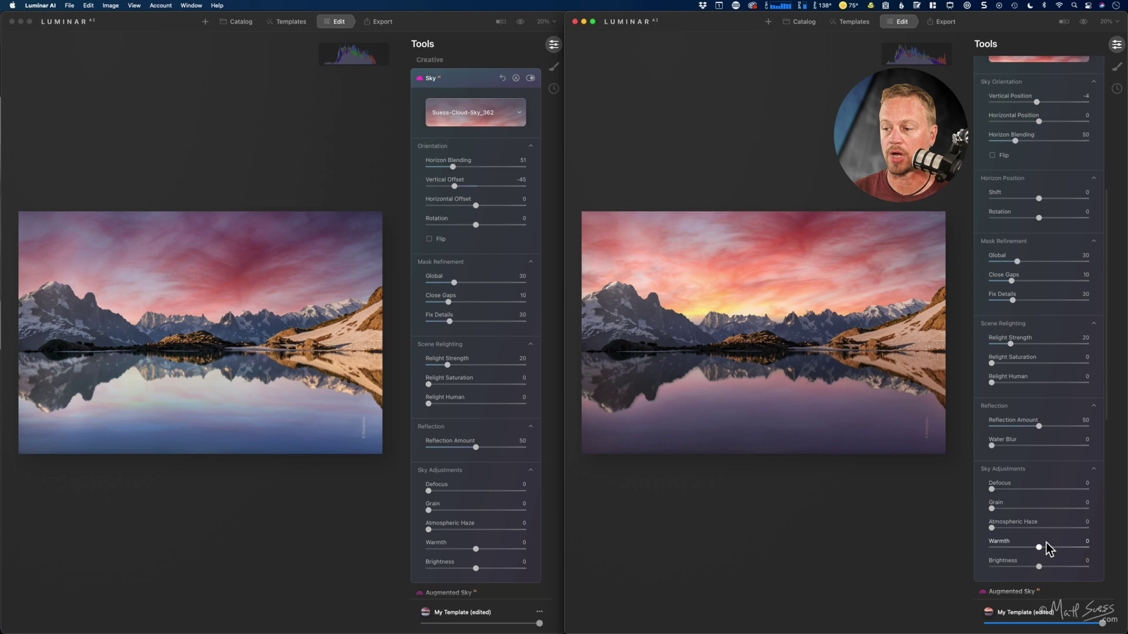
mouse_move(1039, 547)
left_mouse_down()
mouse_move(1076, 548)
mouse_move(1047, 548)
left_mouse_up()
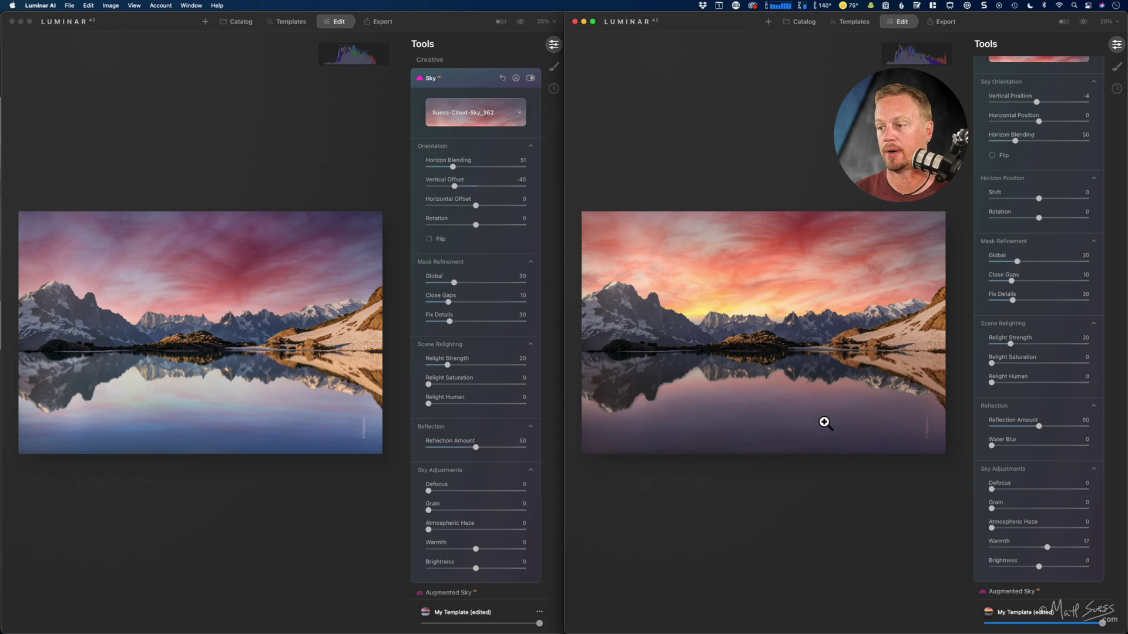
mouse_move(1010, 343)
left_mouse_down()
mouse_move(1059, 347)
mouse_move(1010, 344)
left_mouse_up()
left_click(1036, 101)
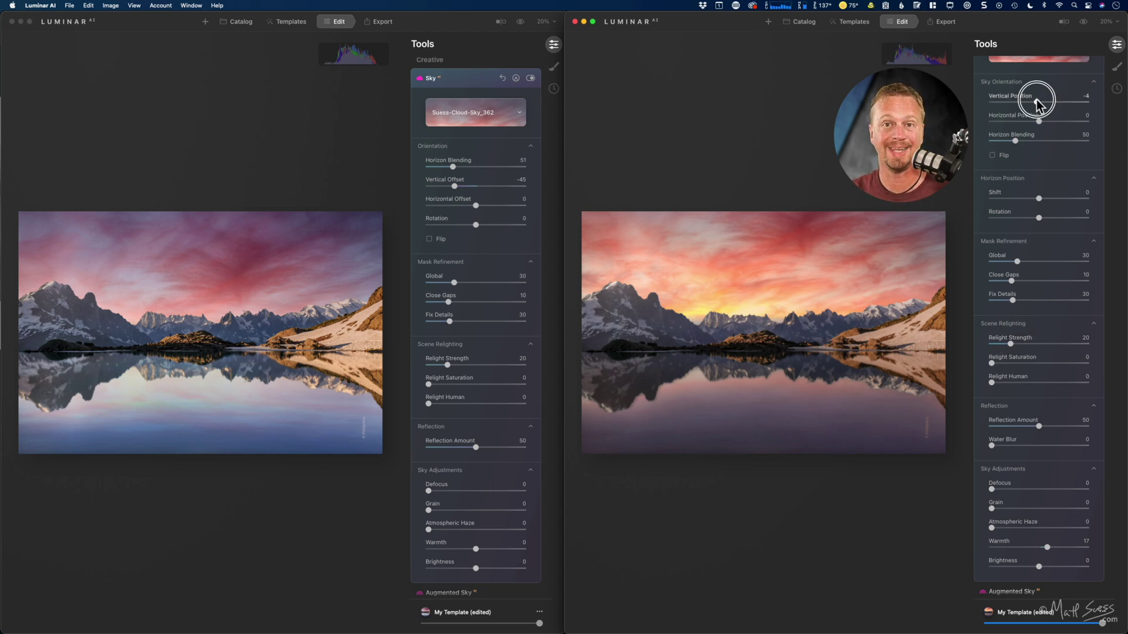
left_click_drag(1037, 102, 1031, 103)
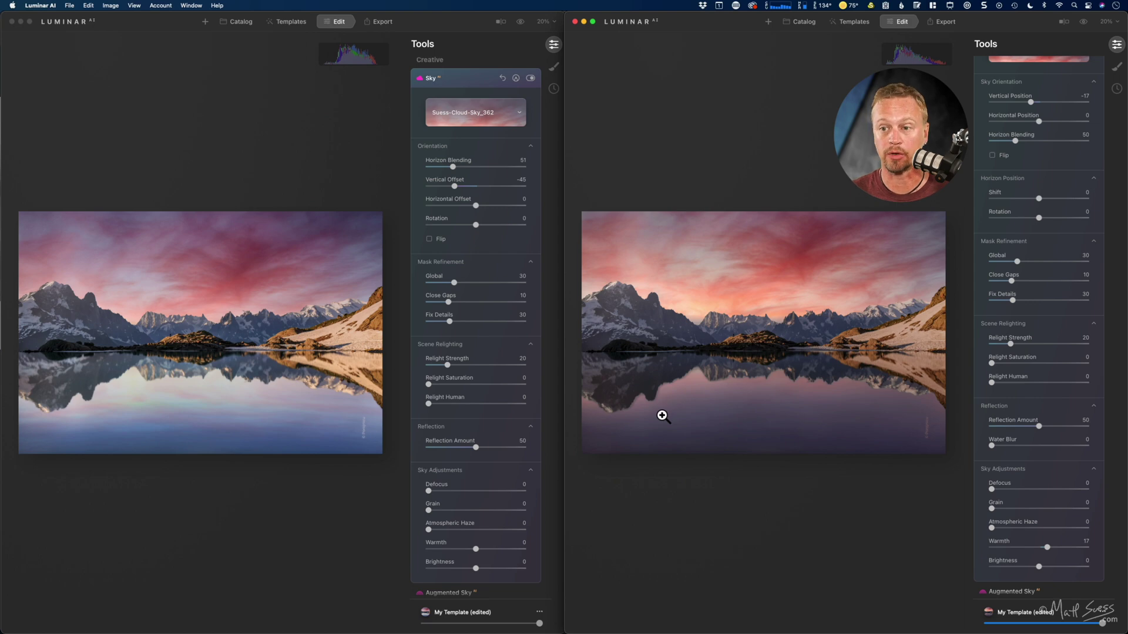
- Zoom the right preview to 100% and pan to the mountain reflection in the lake
left_click(635, 404)
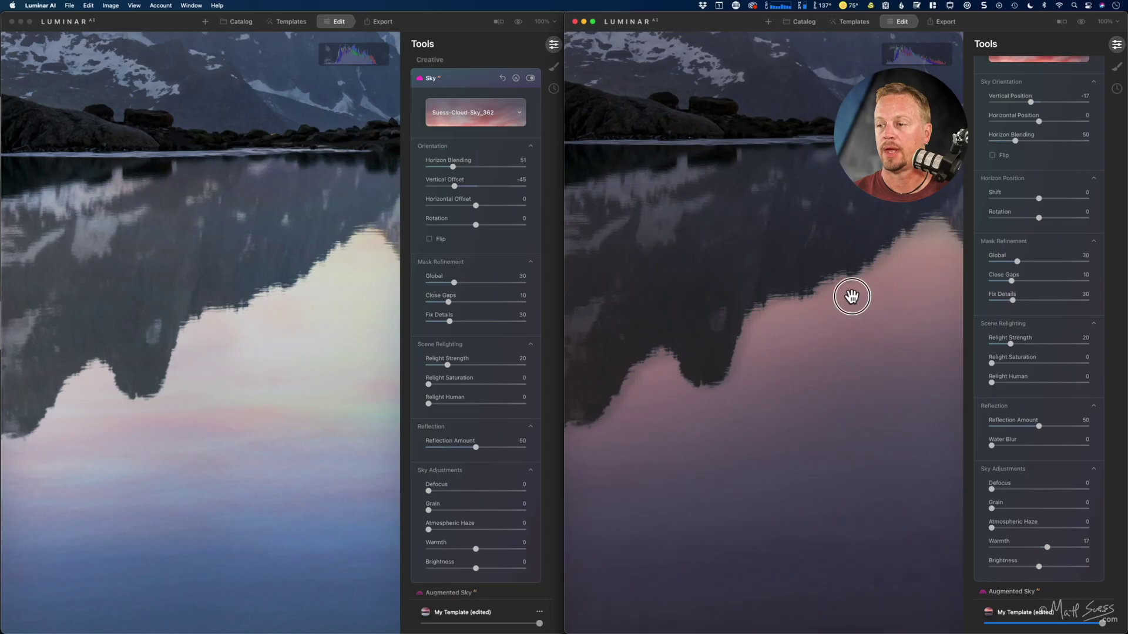
left_click_drag(793, 355, 768, 335)
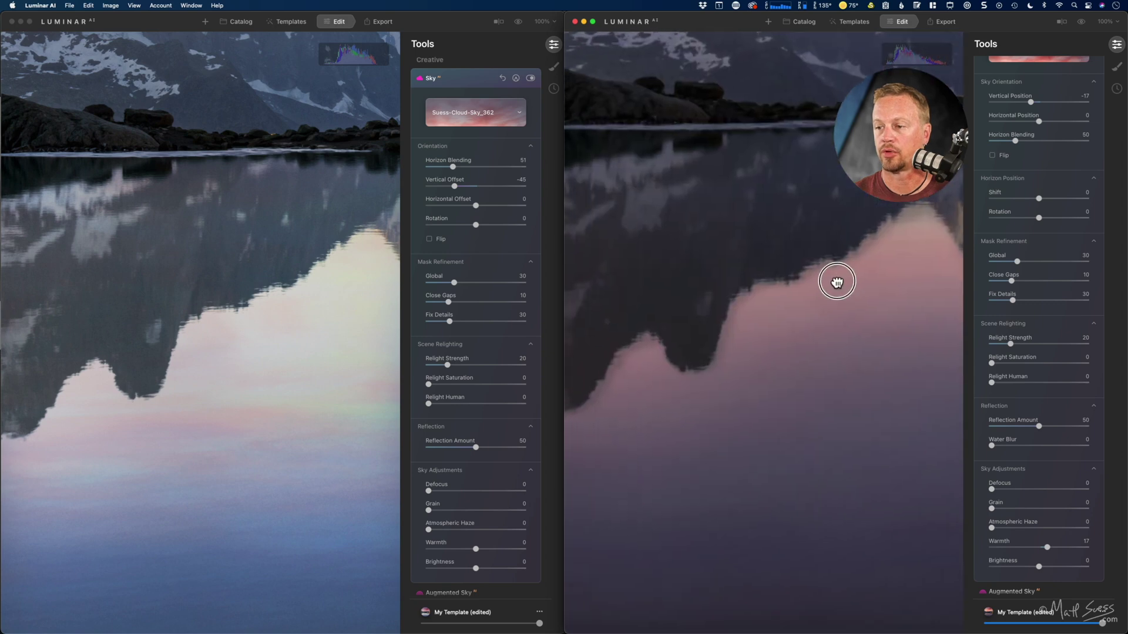
left_click_drag(836, 282, 762, 305)
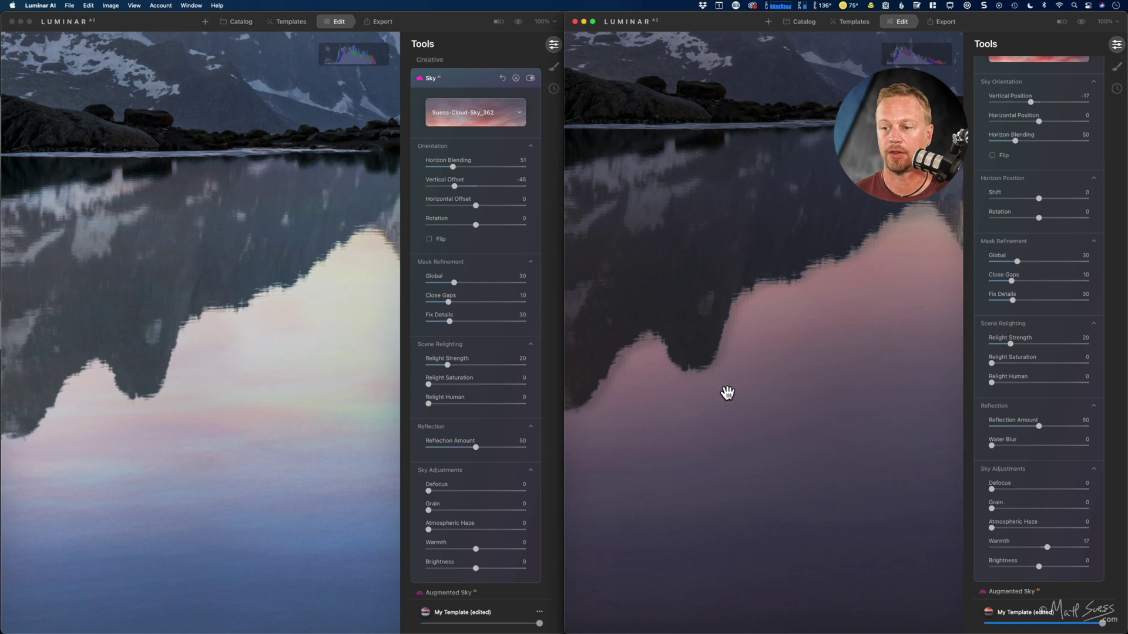
- Compare the right photo against the original, then fit the edited pink-sky photo back in view
left_click(1082, 23)
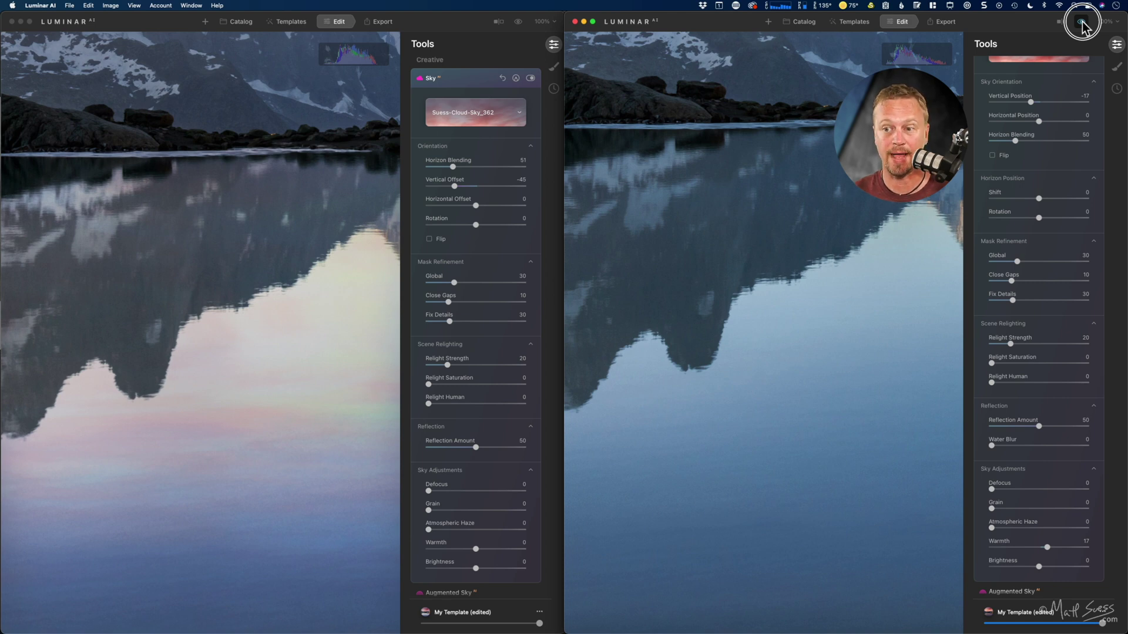
left_click(1081, 23)
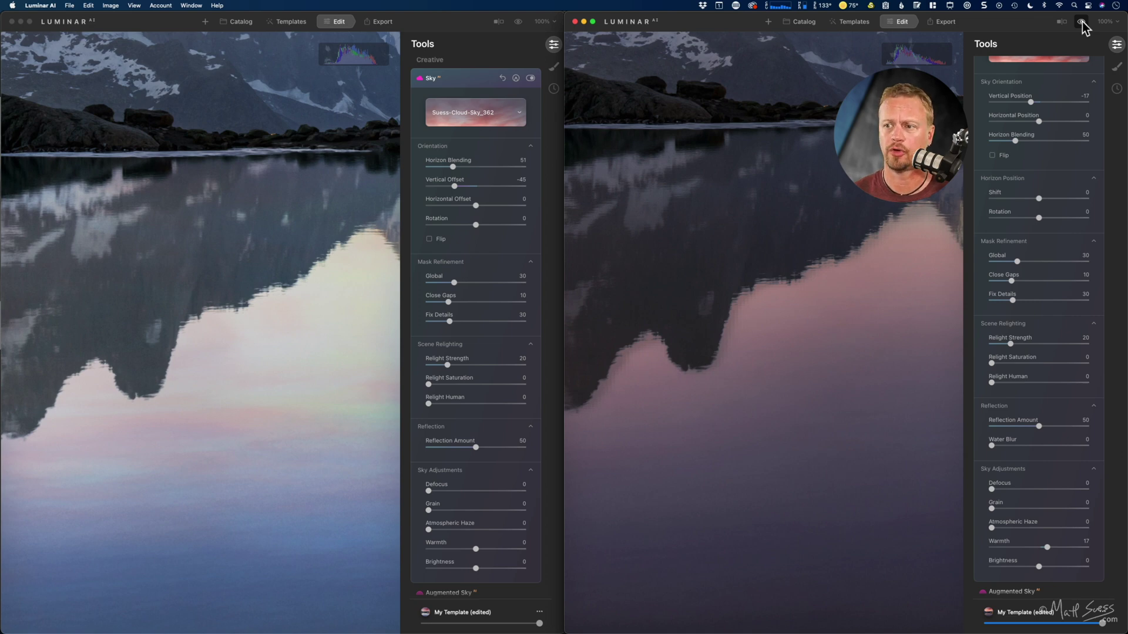
left_click(841, 292)
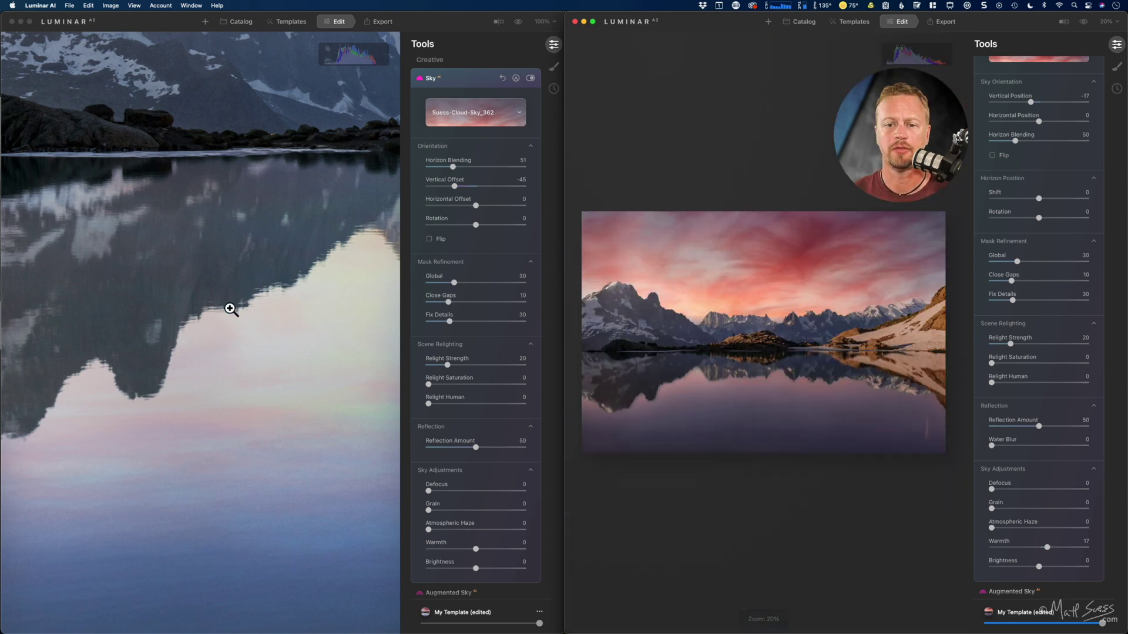
- Fit the left photo in view and open the forest-lined lake photo for editing in the right window
left_click(234, 316)
left_click(232, 314)
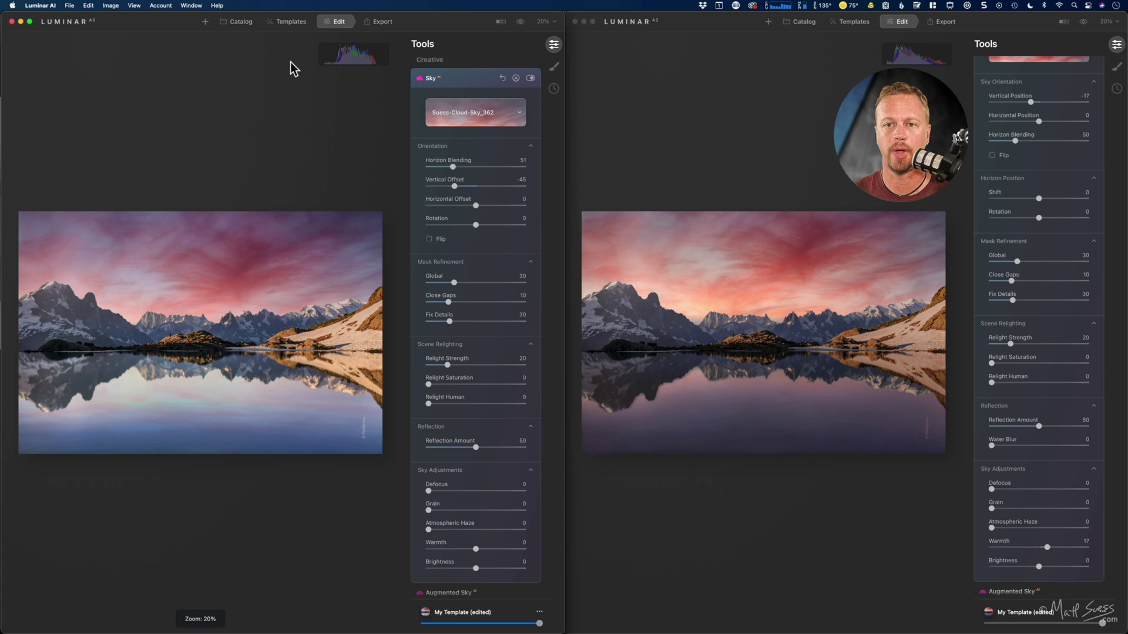
left_click(810, 72)
left_click(799, 21)
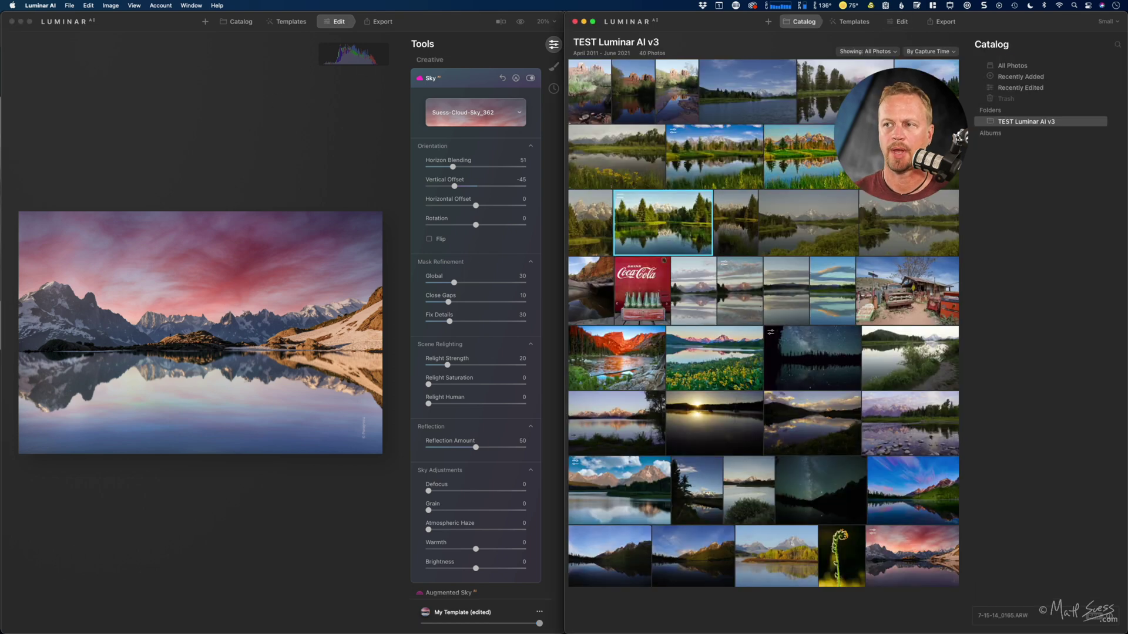
left_click(901, 21)
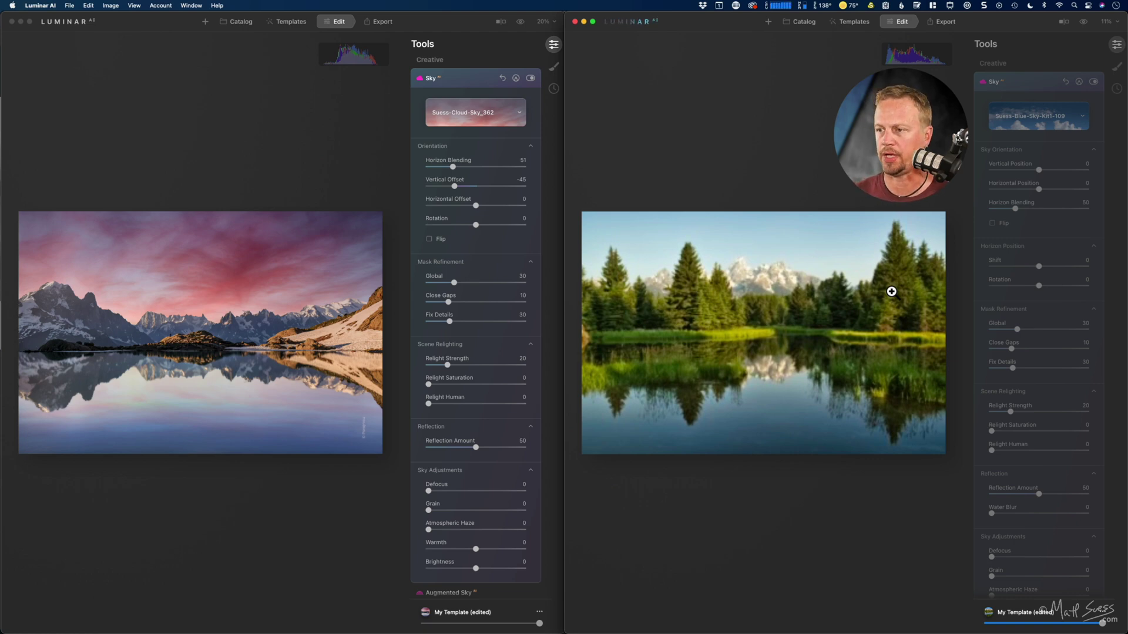
- Replace the forest lake photo's sky with Suess-Blue-Sky-Kit1-109
left_click(1056, 101)
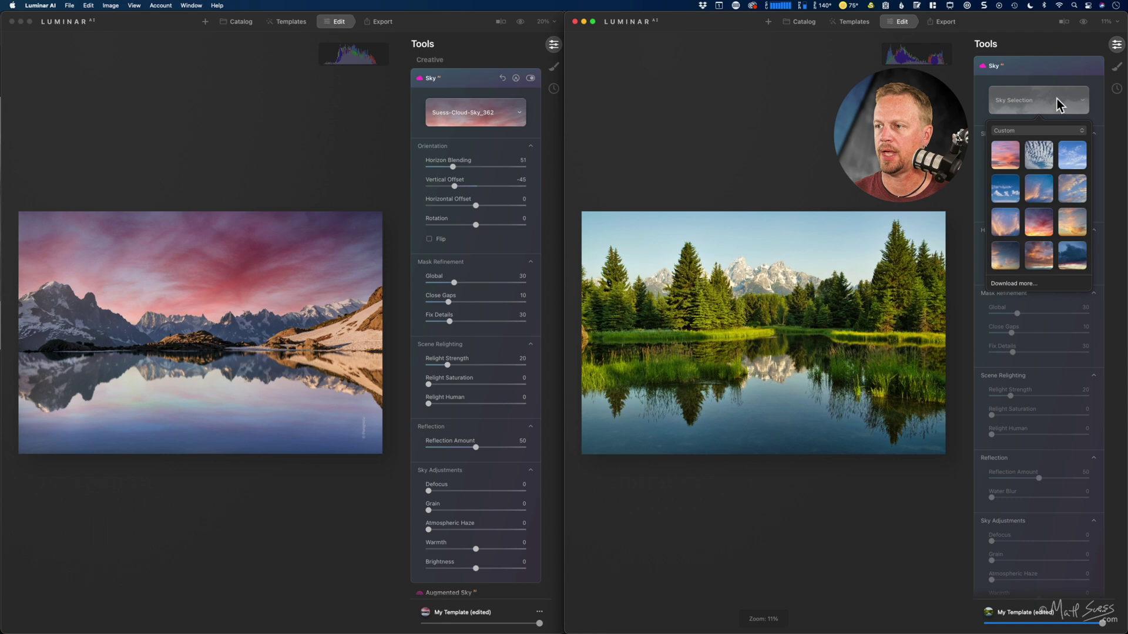
left_click(1003, 196)
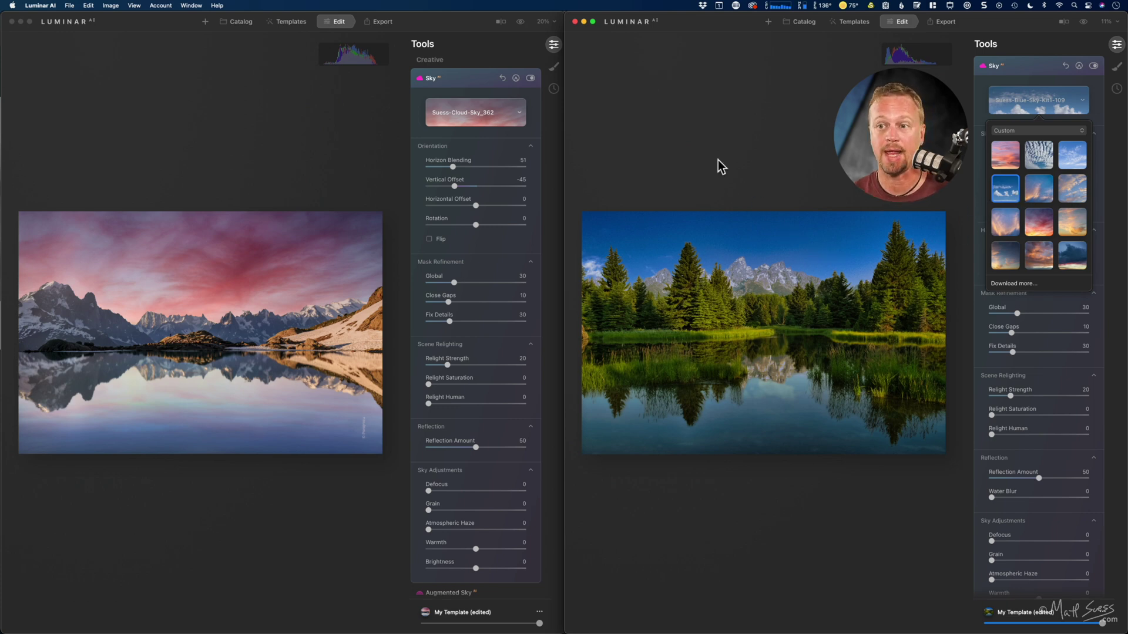
left_click(301, 123)
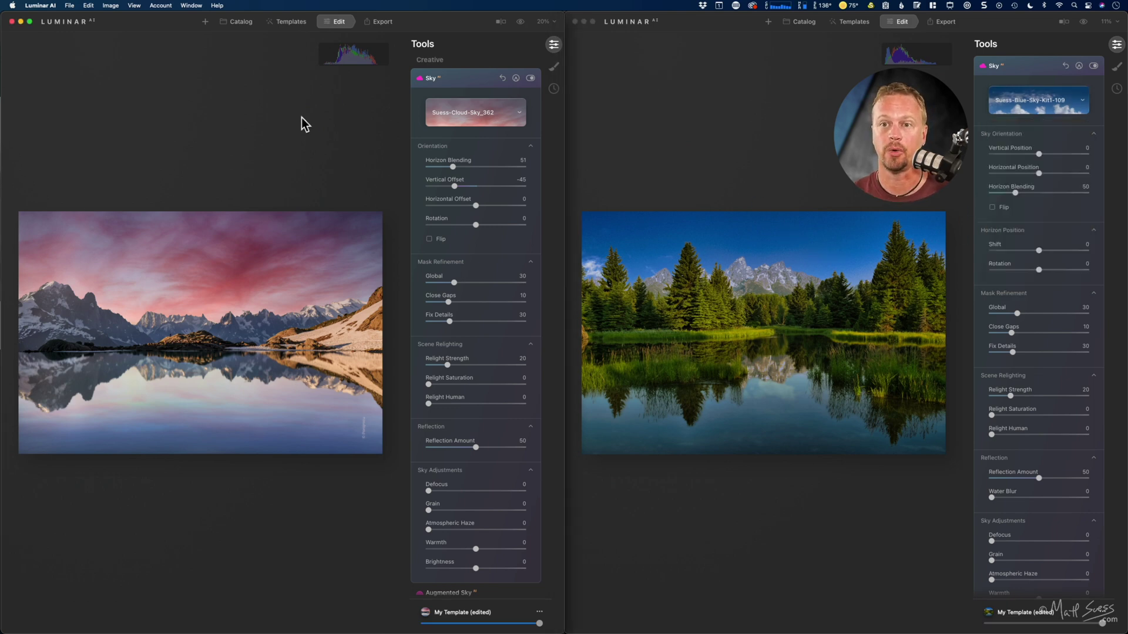
left_click(235, 21)
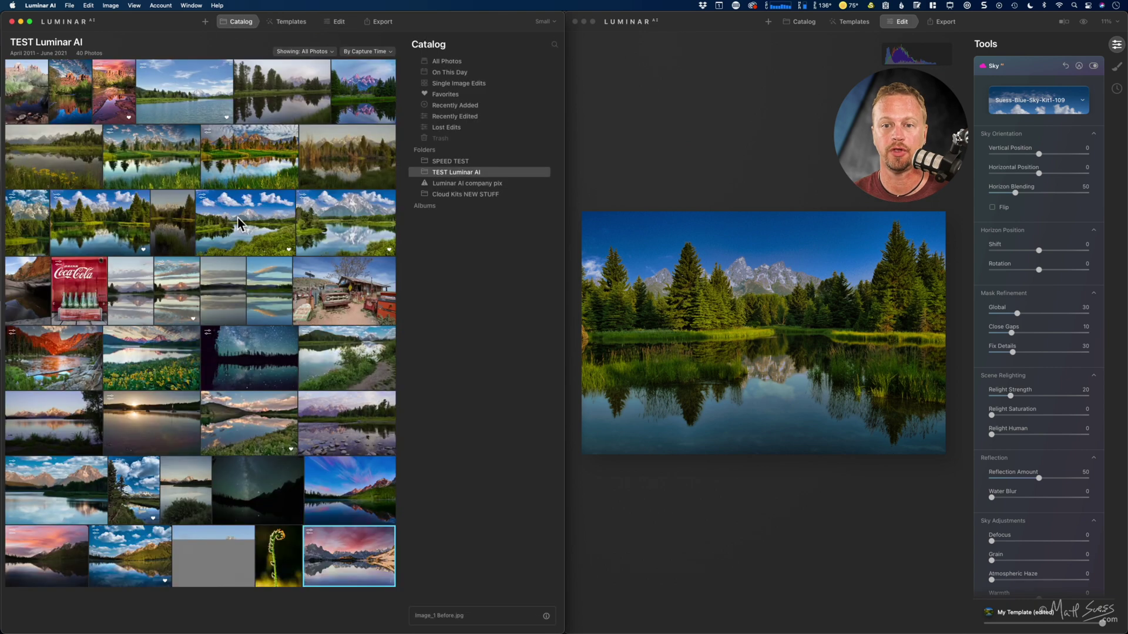
left_click(115, 223)
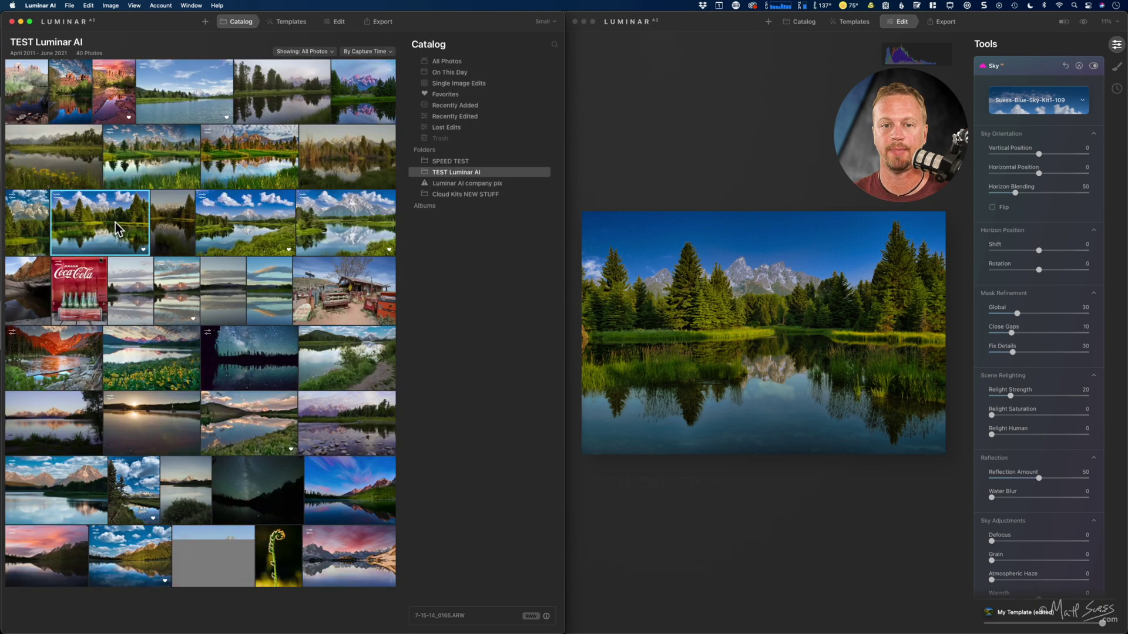
left_click(335, 22)
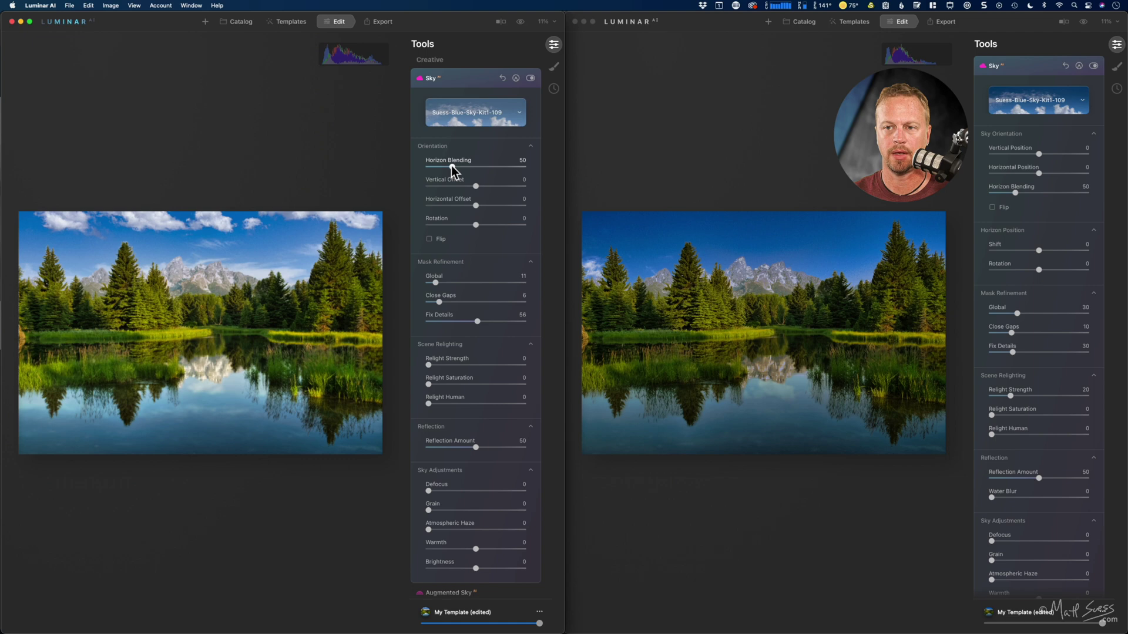
left_click(479, 103)
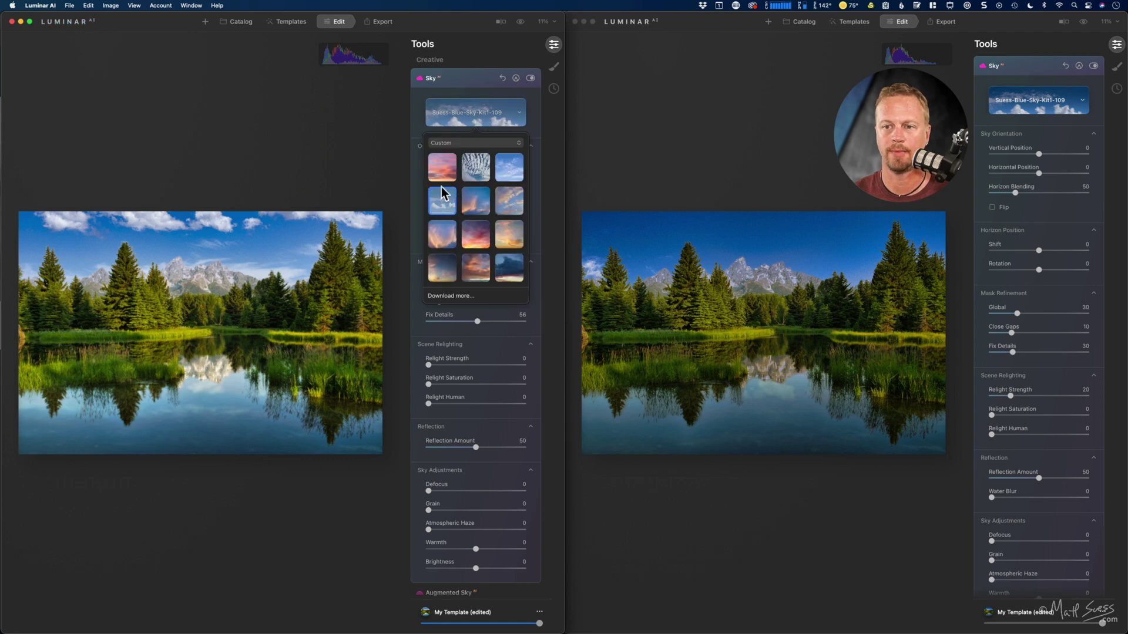
left_click(441, 171)
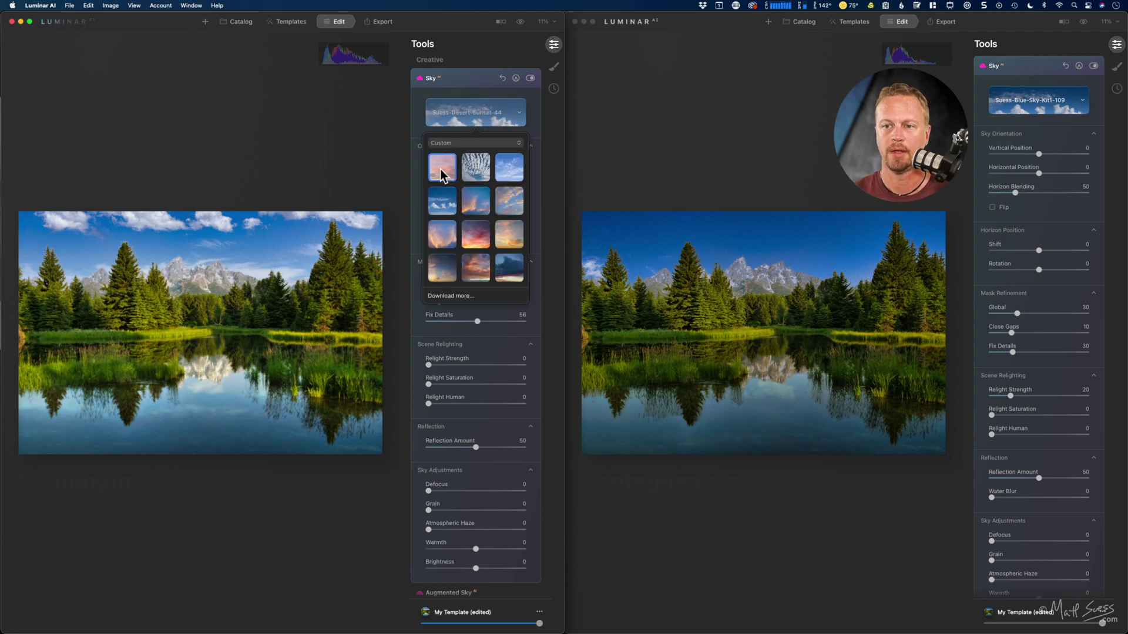
left_click(443, 203)
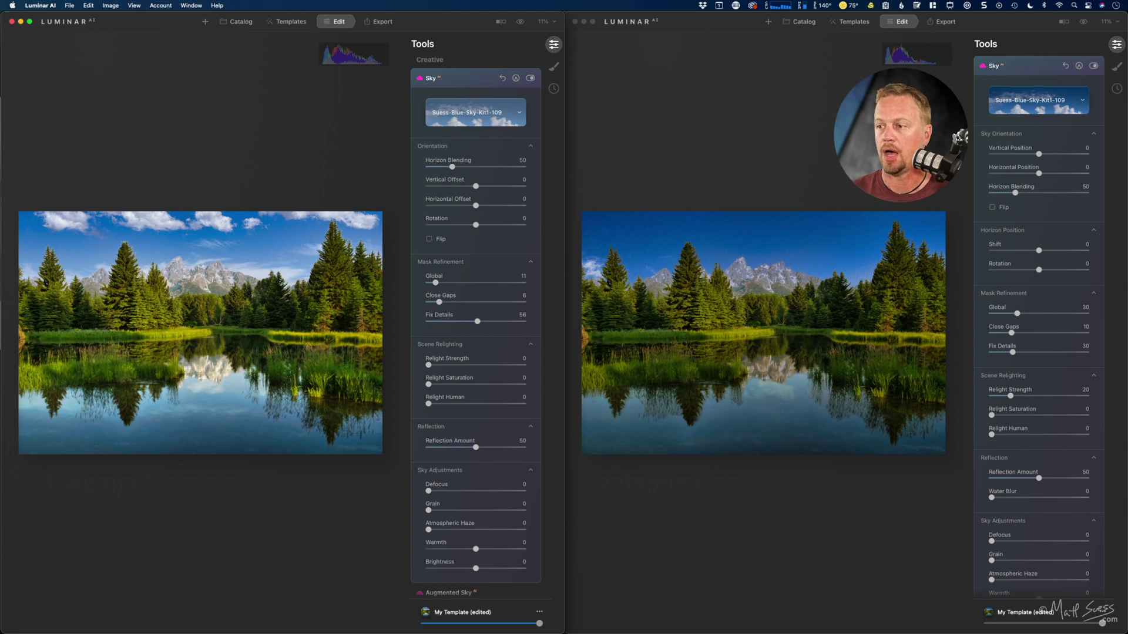
left_click(1000, 248)
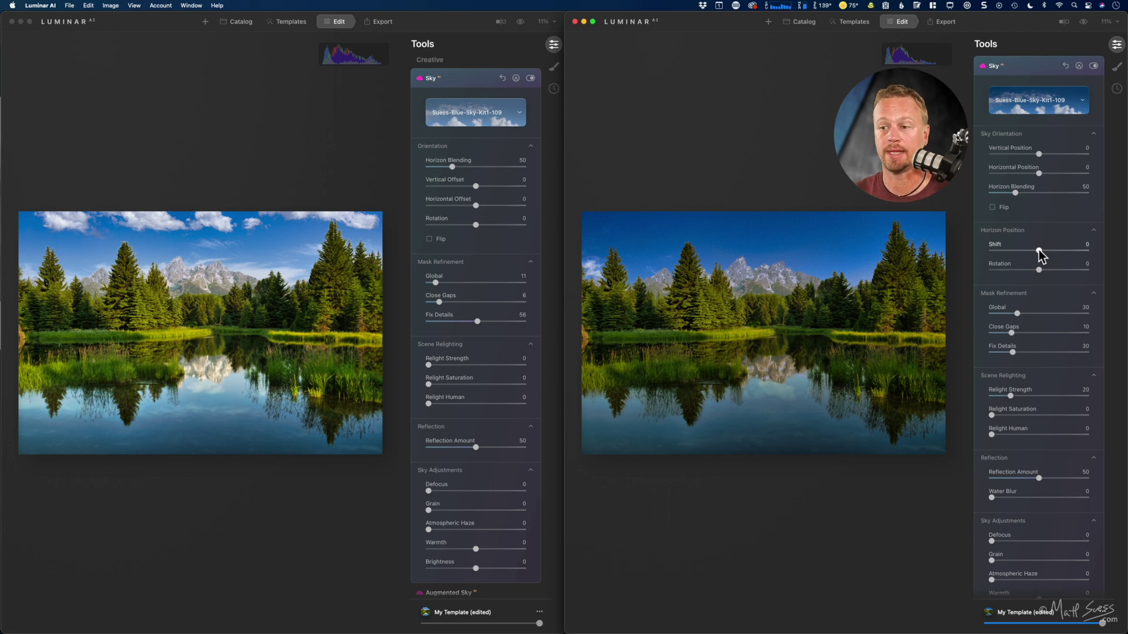
- Set the right sky's Horizon Position Shift to 49 and Vertical Position to 43
left_click_drag(1039, 250, 1063, 252)
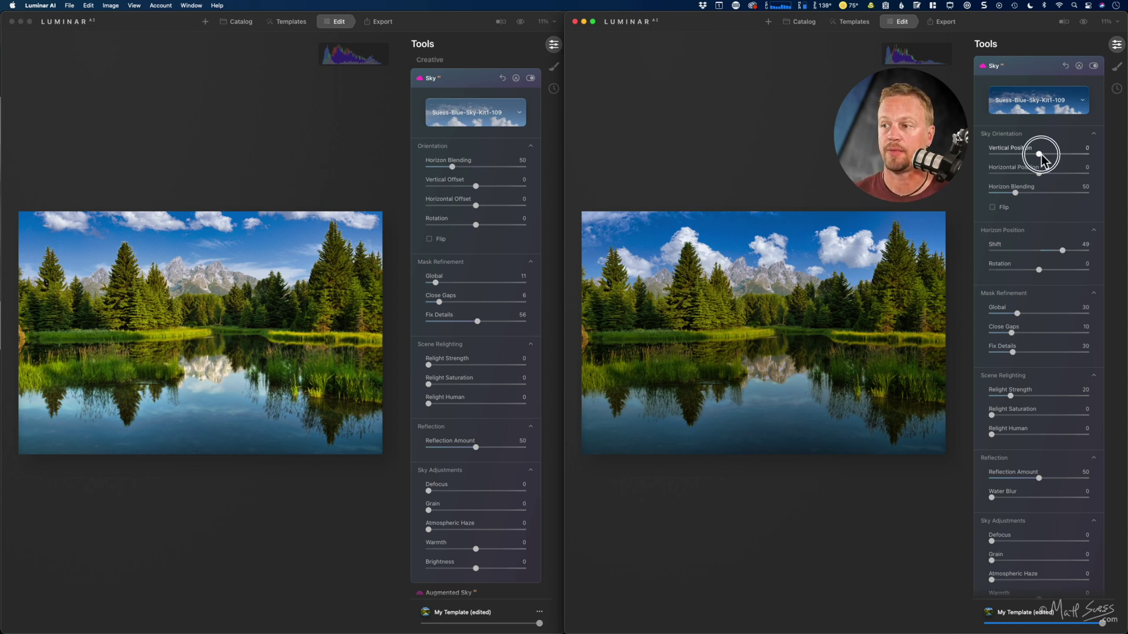
left_click_drag(1041, 154, 1060, 153)
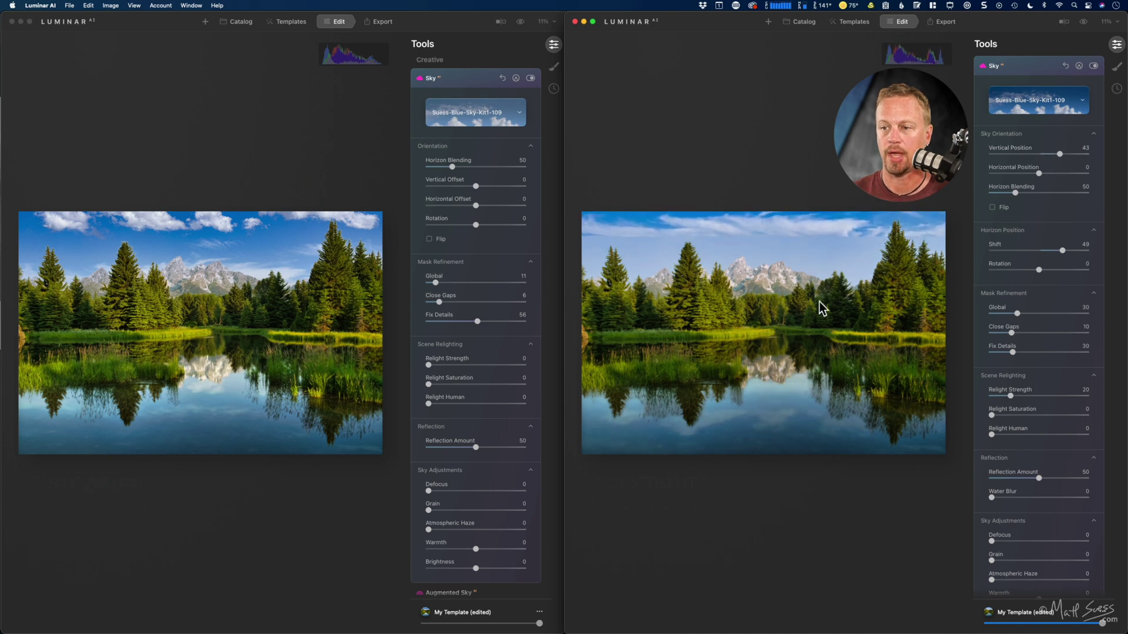
left_click(699, 418)
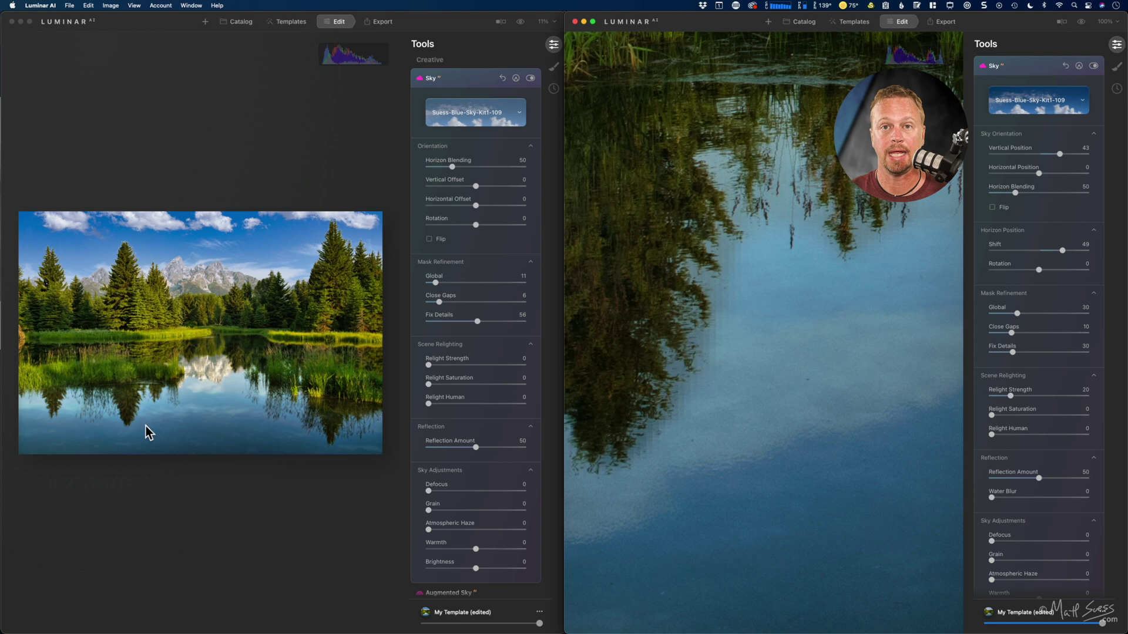
left_click(695, 276)
left_click(797, 26)
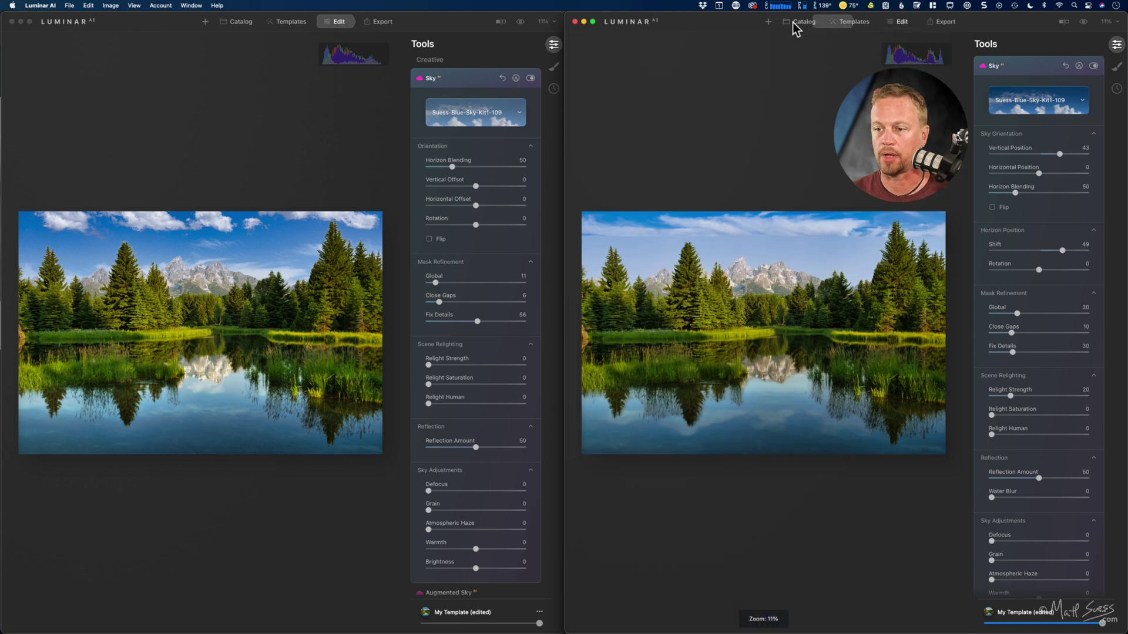
- Open the mountain-lake photo for editing, compare it with the original, and zoom into the water
left_click(640, 504)
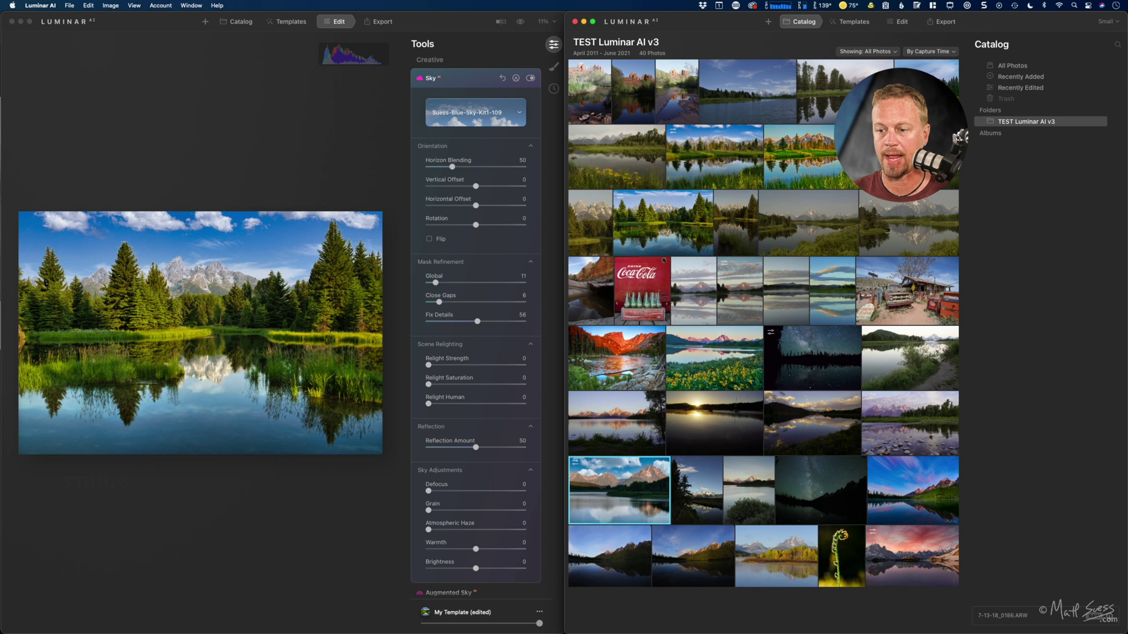
left_click(898, 21)
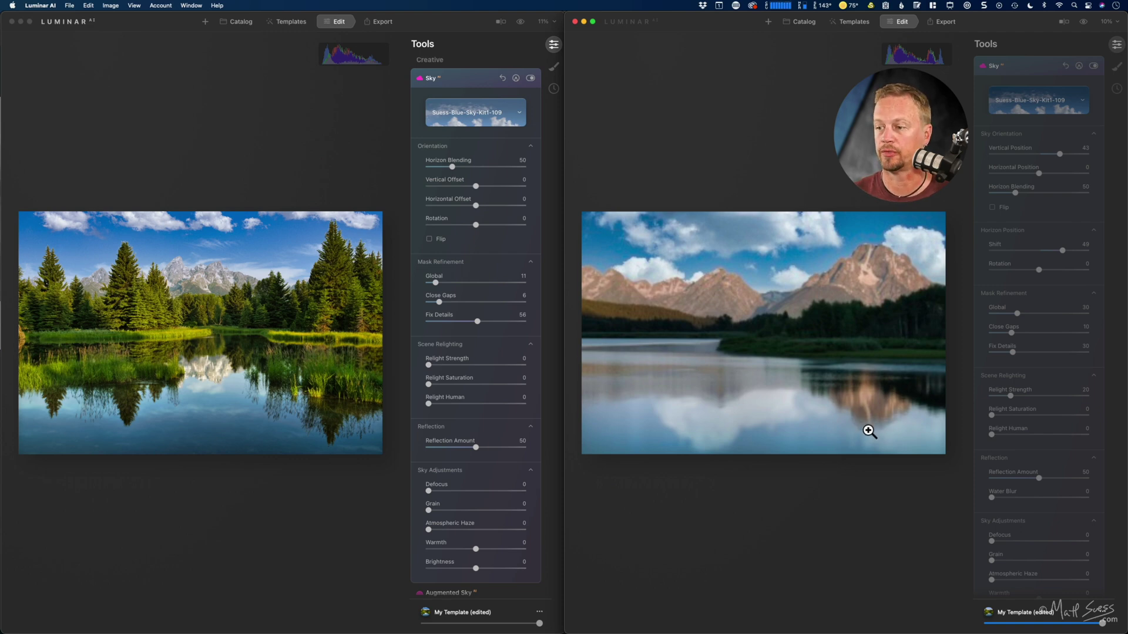
left_click(1083, 21)
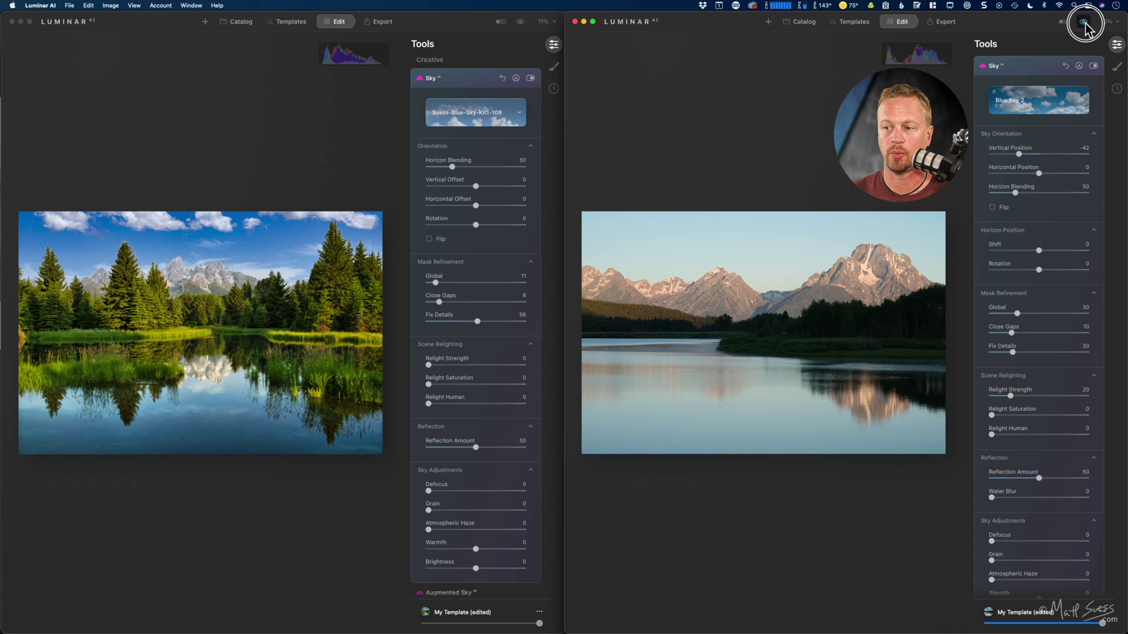
left_click(862, 431)
- Pan across the sky reflection in the water, fit the photo, and return to the TEST Luminar AI v3 catalog
left_click_drag(899, 423, 762, 428)
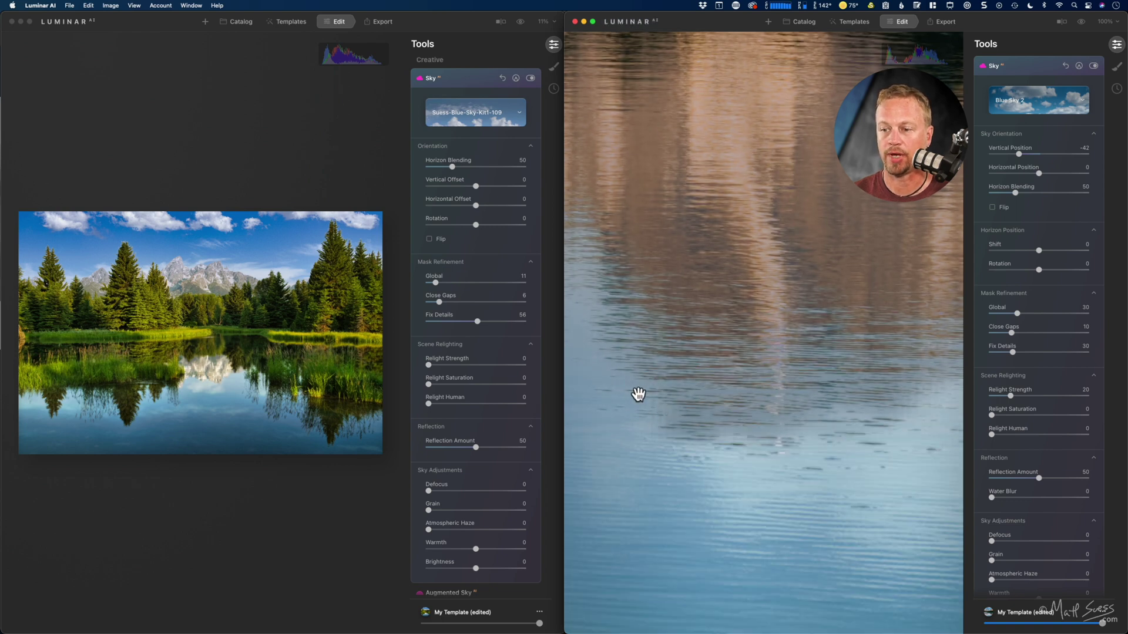
left_click_drag(916, 390, 670, 448)
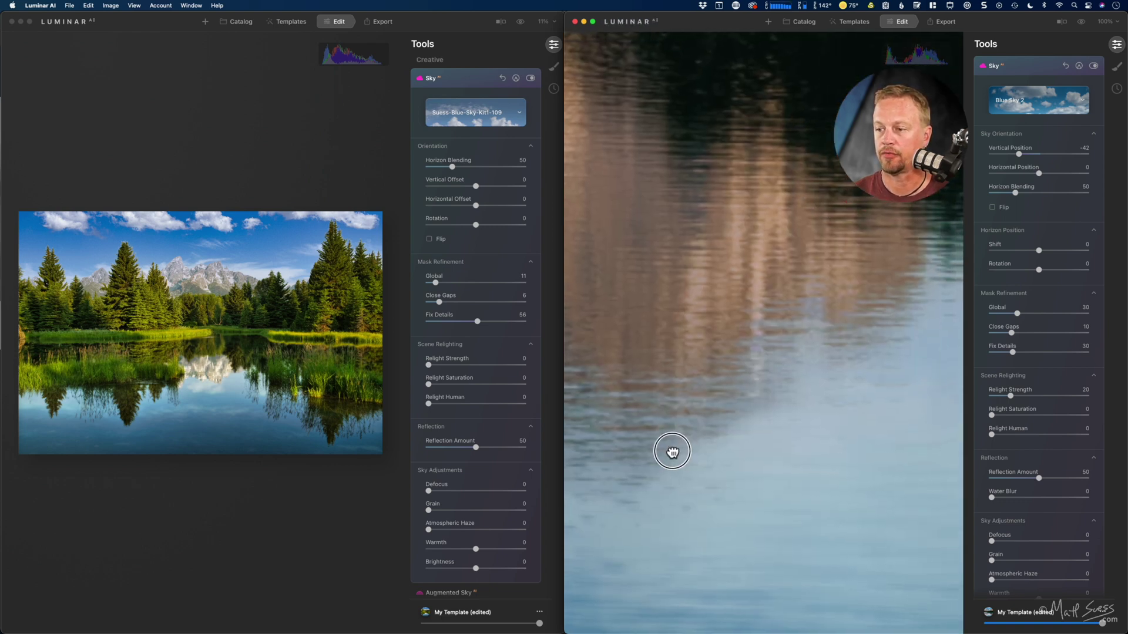
left_click_drag(776, 382, 635, 473)
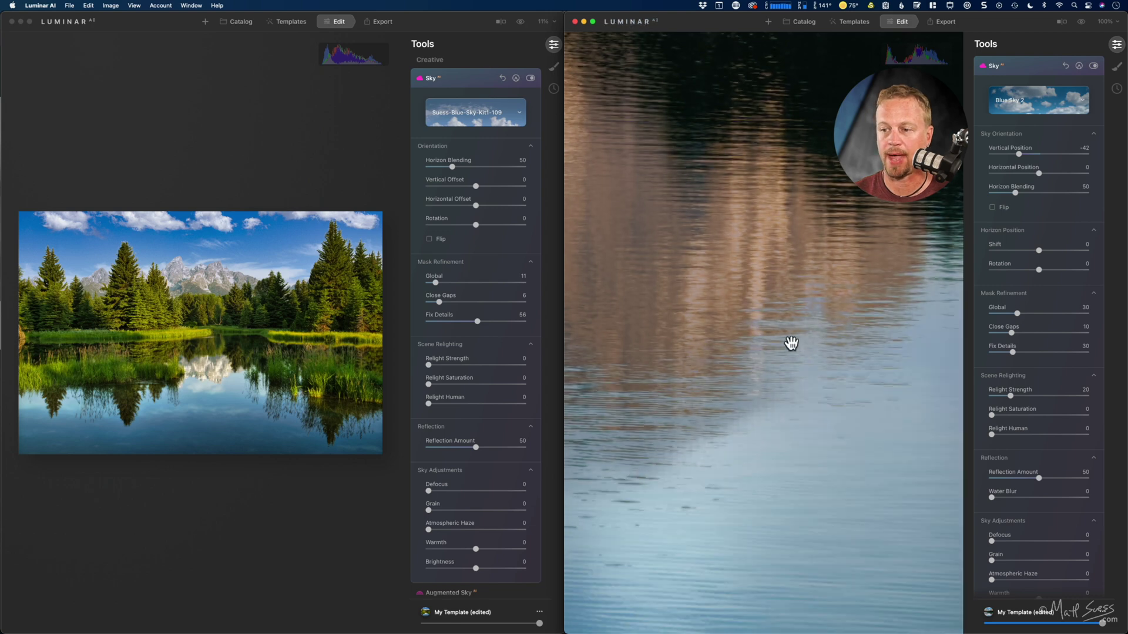
double_click(693, 437)
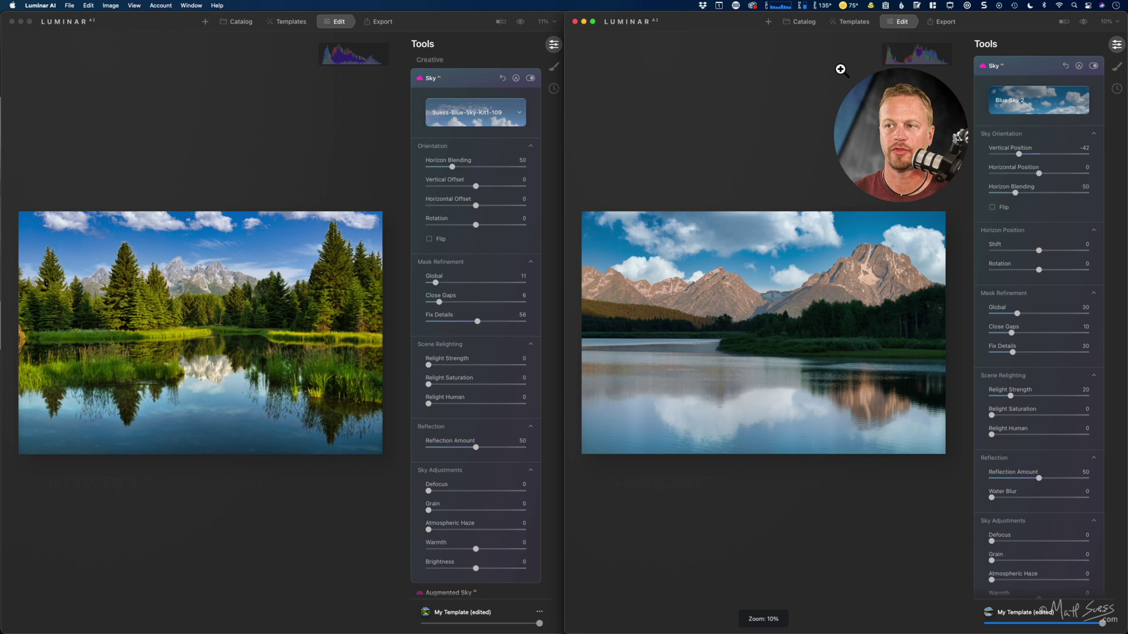
left_click(801, 22)
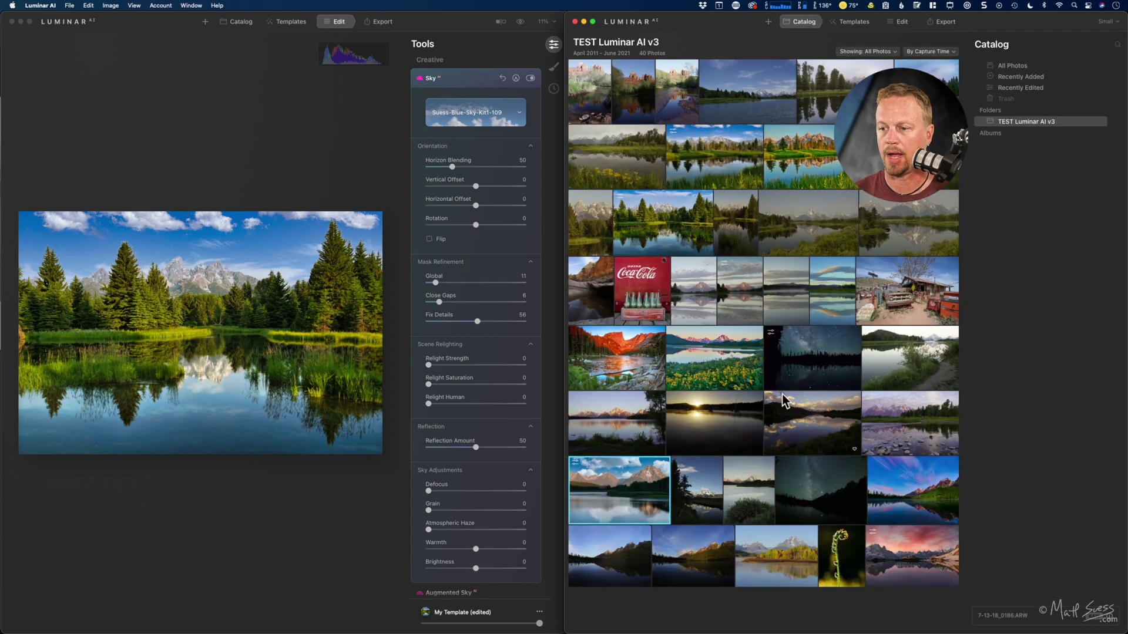
- Edit lake photo 7-15-14_0165.ARW: sky reflection Water Blur 34, sky Vertical Position lowered to 17
left_click(726, 161)
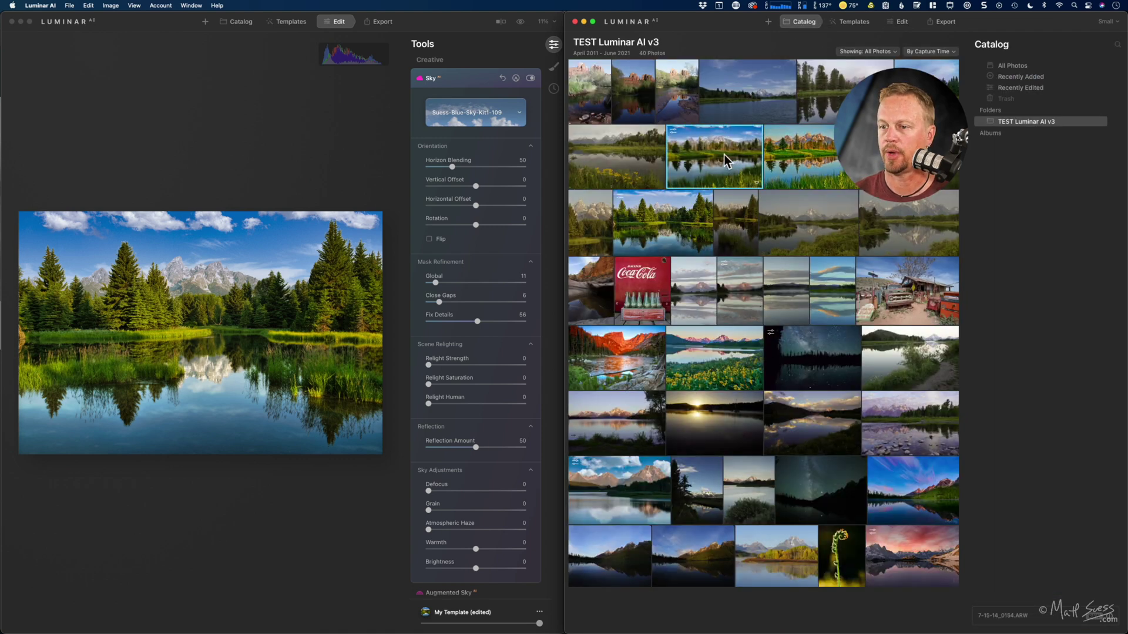
left_click(684, 214)
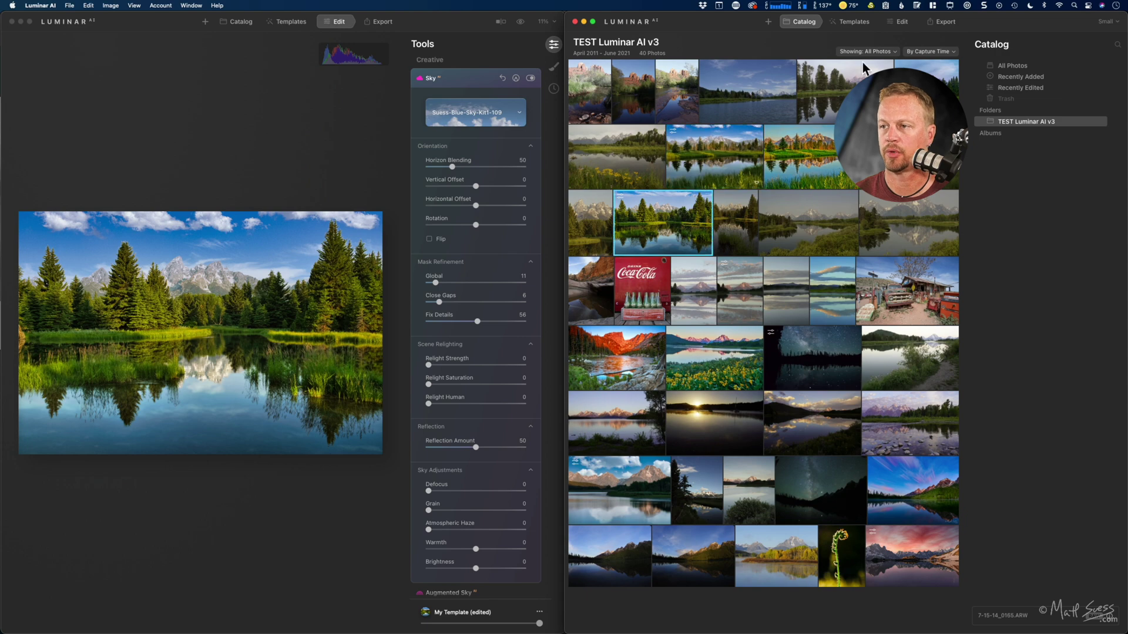
left_click(902, 26)
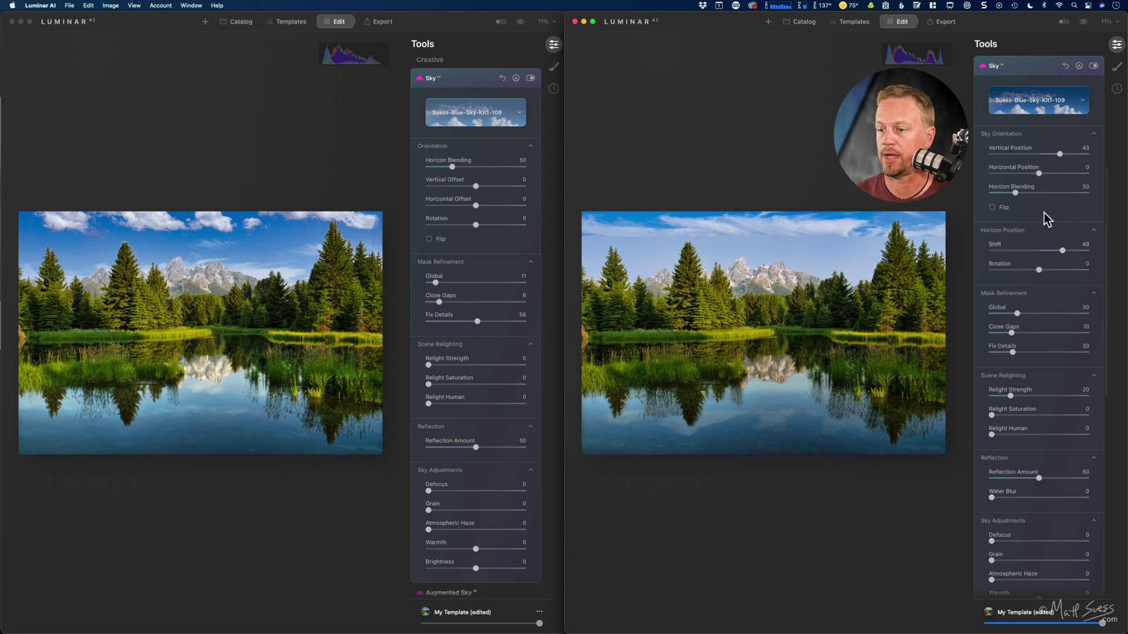
left_click_drag(993, 497, 1029, 503)
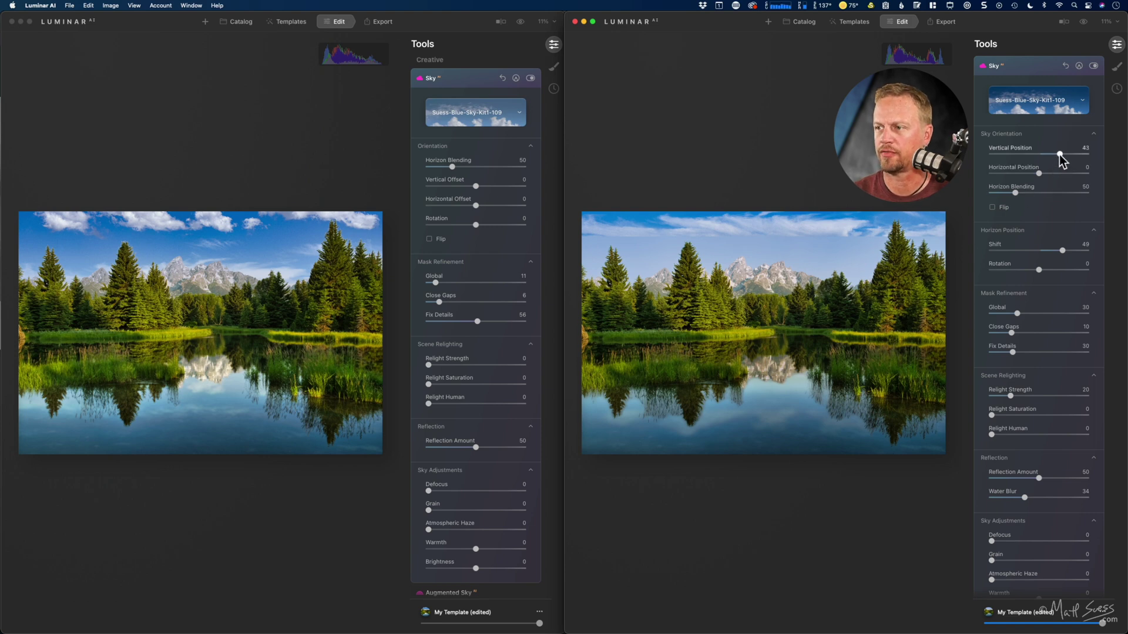
left_click_drag(1060, 153, 1047, 156)
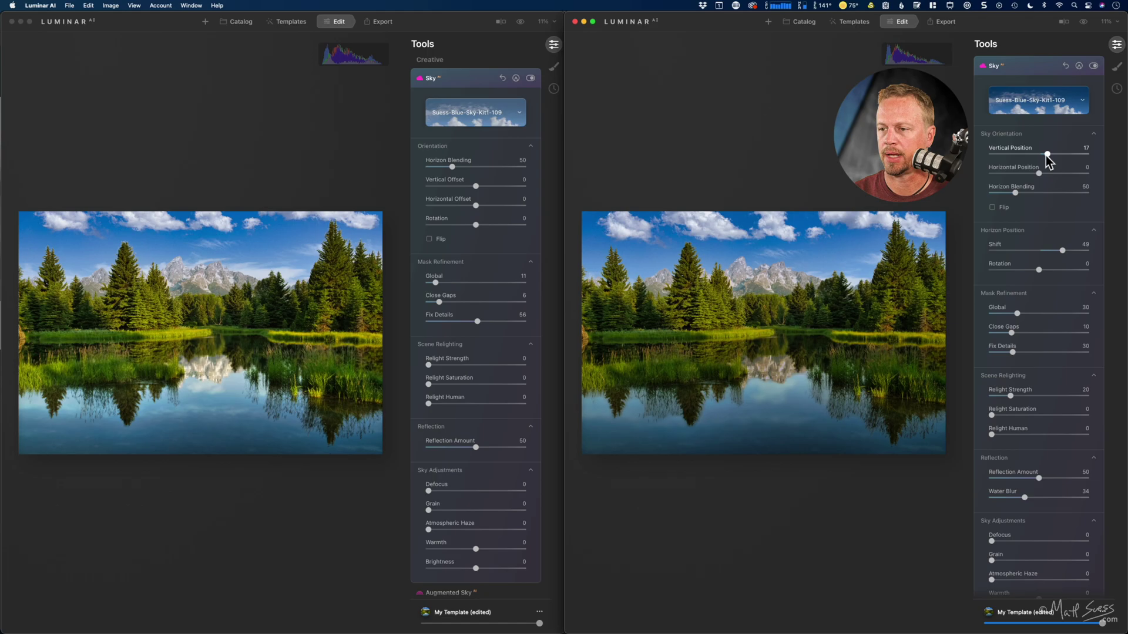